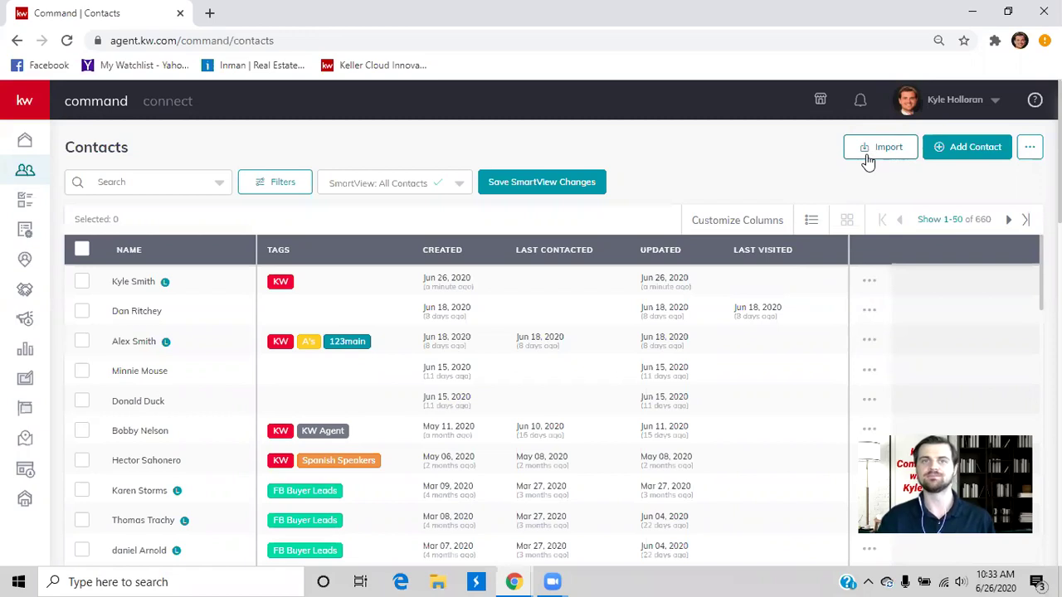
Step: Download the contacts CSV template from the Import Contacts dialog and open the downloaded file
left_click(878, 148)
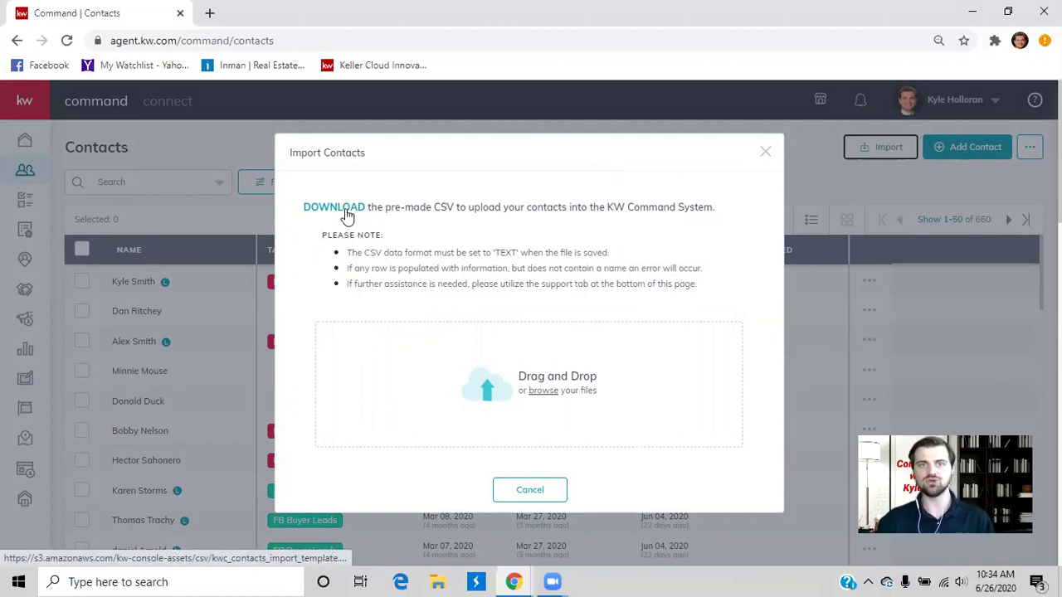
left_click(338, 214)
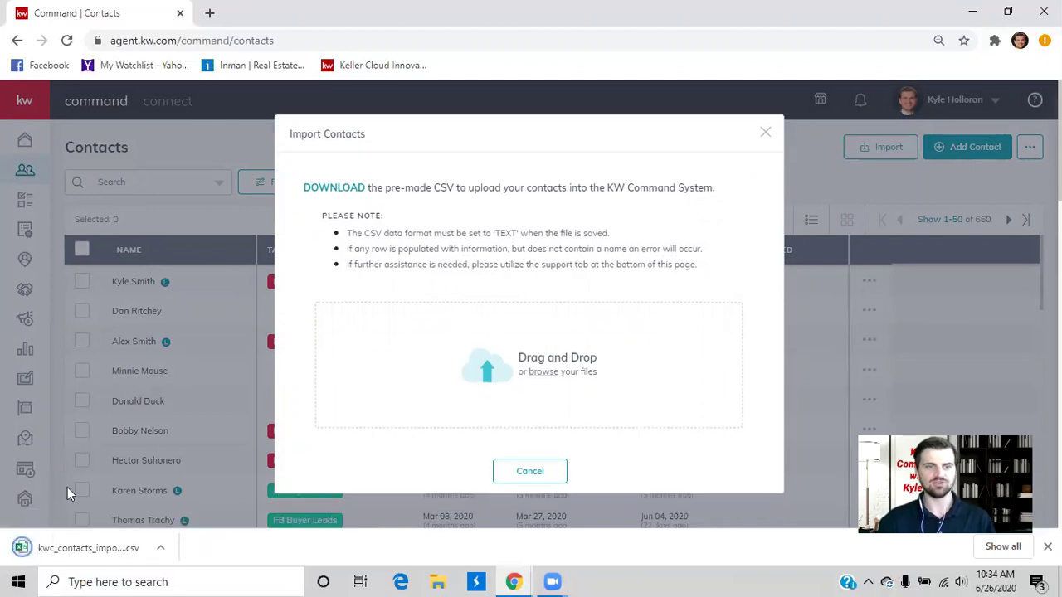
left_click(79, 547)
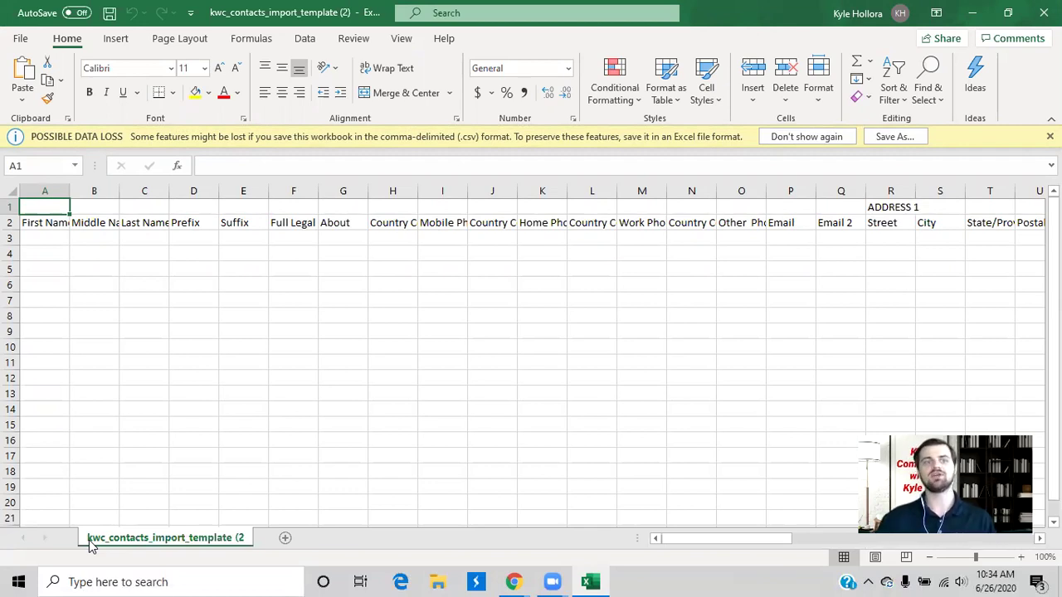
Step: Select the header block from First Name to Suffix in the template
left_click(137, 255)
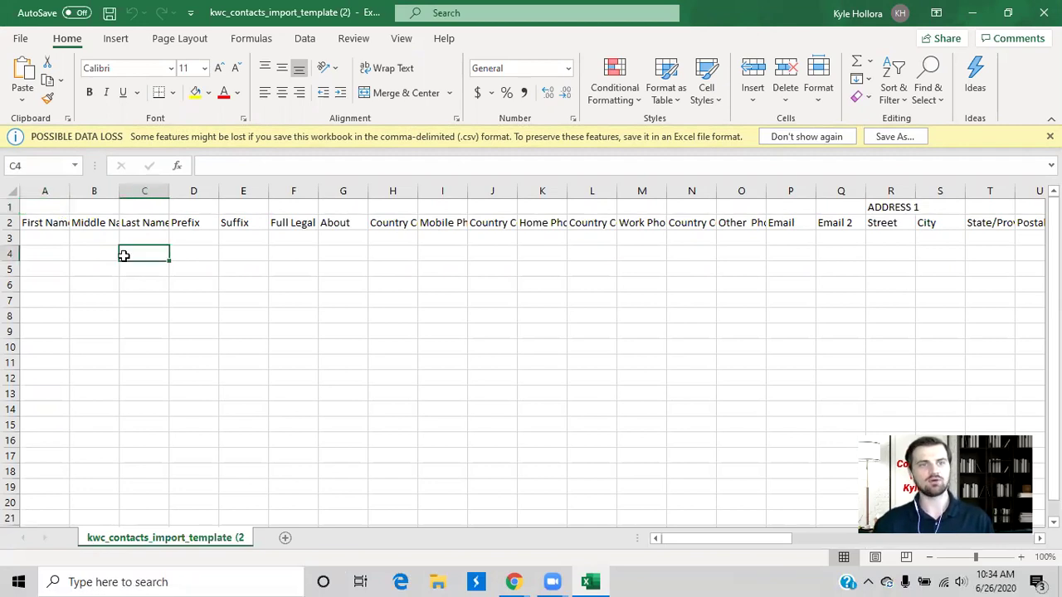
left_click(43, 226)
left_click_drag(45, 229, 249, 267)
left_click(257, 284)
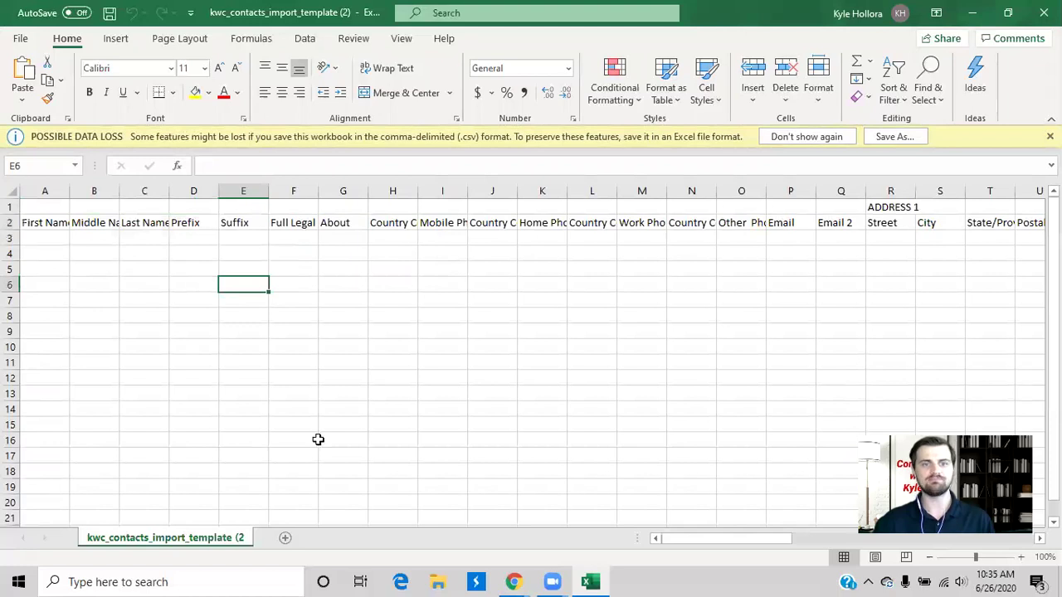
Step: Scroll right through the remaining column headings to the social media fields and back
scroll(575, 477, "right", 3)
scroll(575, 477, "left", 3)
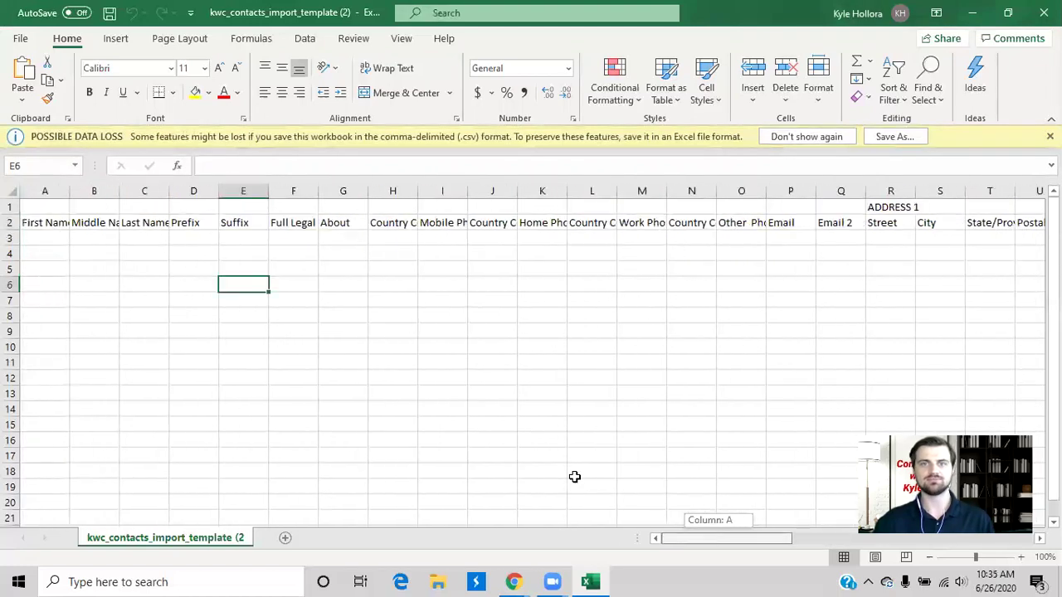
scroll(575, 477, "right", 2)
scroll(575, 477, "right", 5)
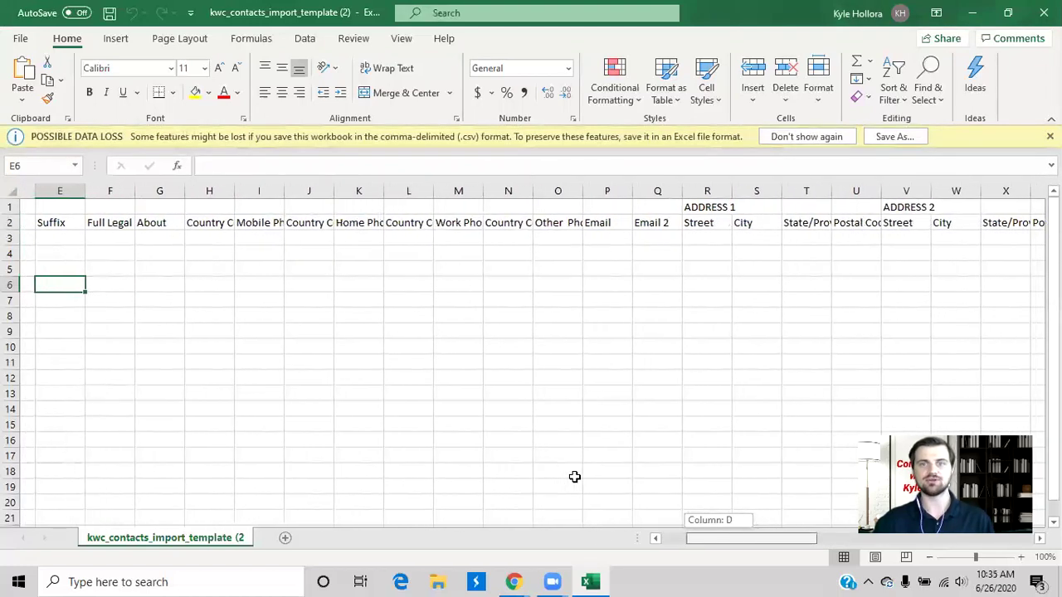
scroll(575, 477, "right", 9)
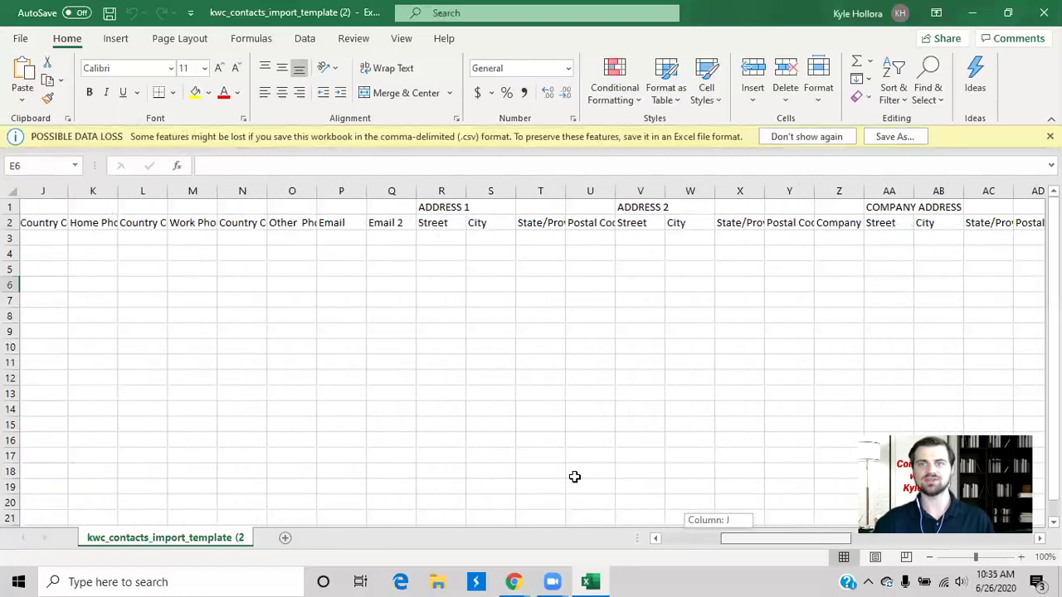
scroll(830, 560, "right", 5)
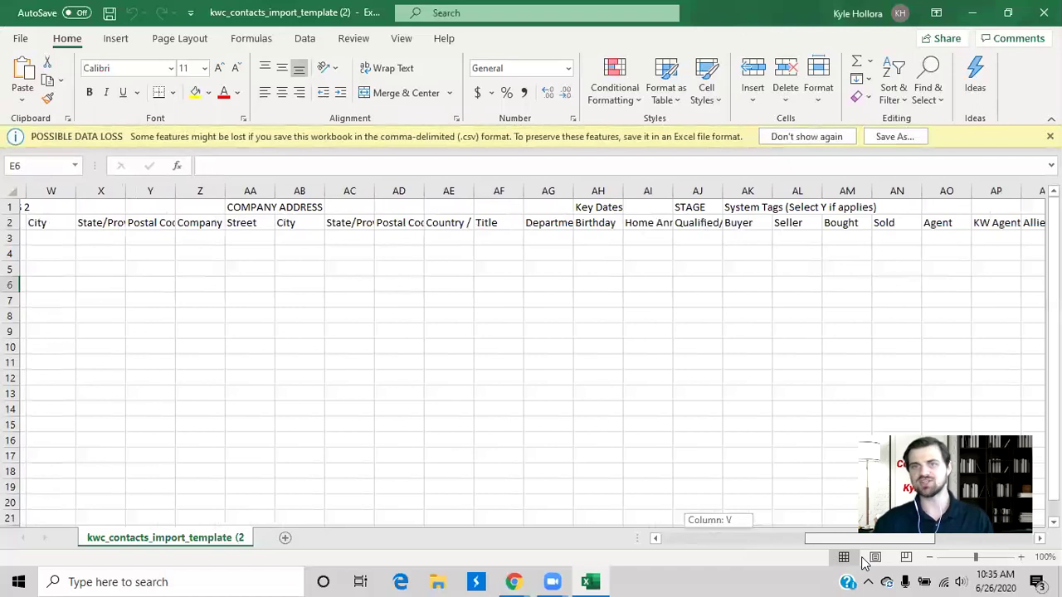
scroll(875, 564, "right", 3)
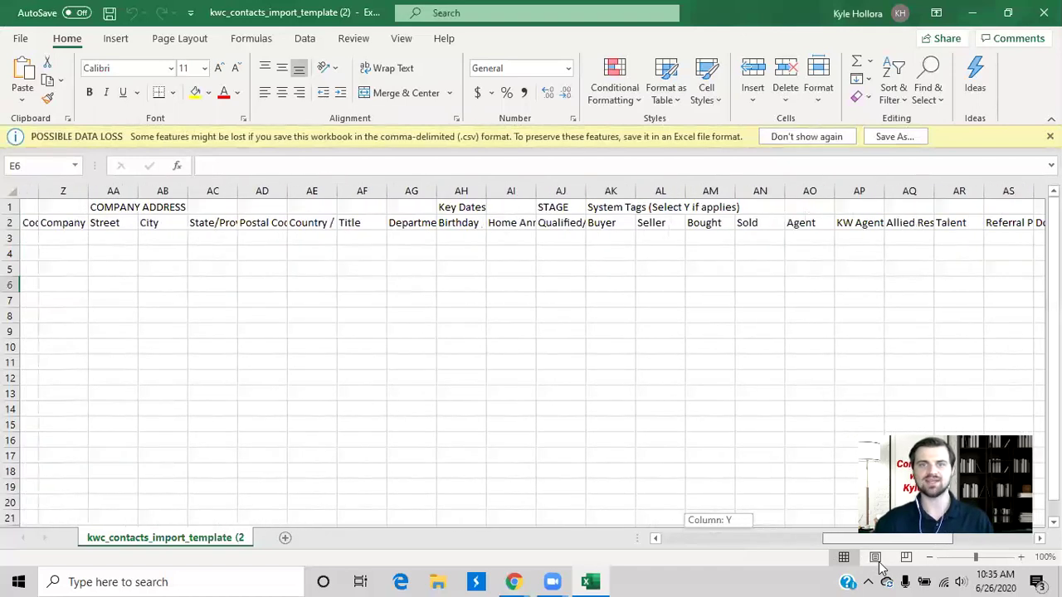
scroll(881, 567, "right", 5)
scroll(919, 571, "right", 6)
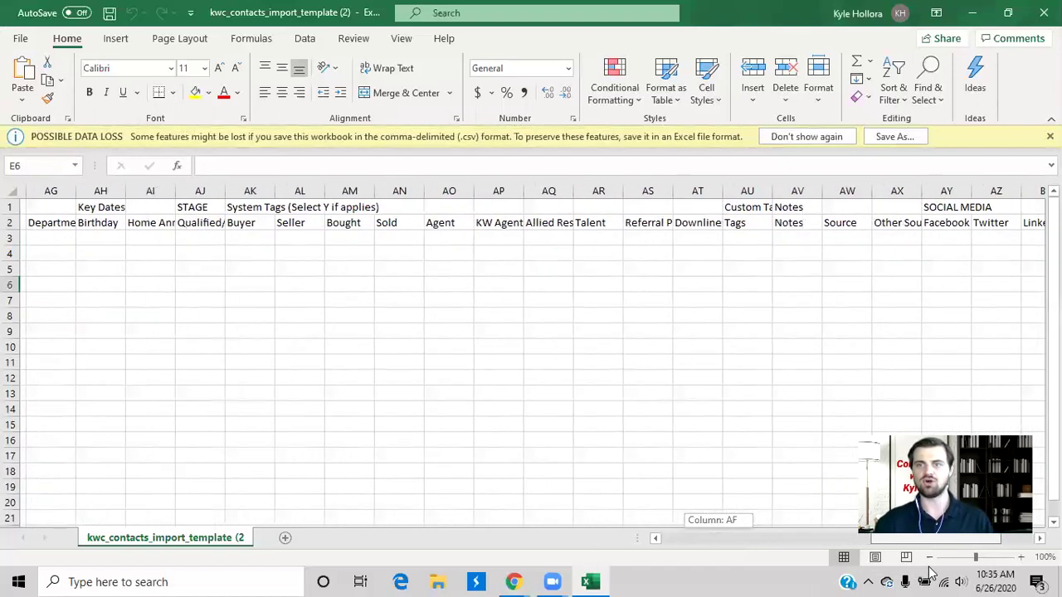
scroll(961, 578, "left", 13)
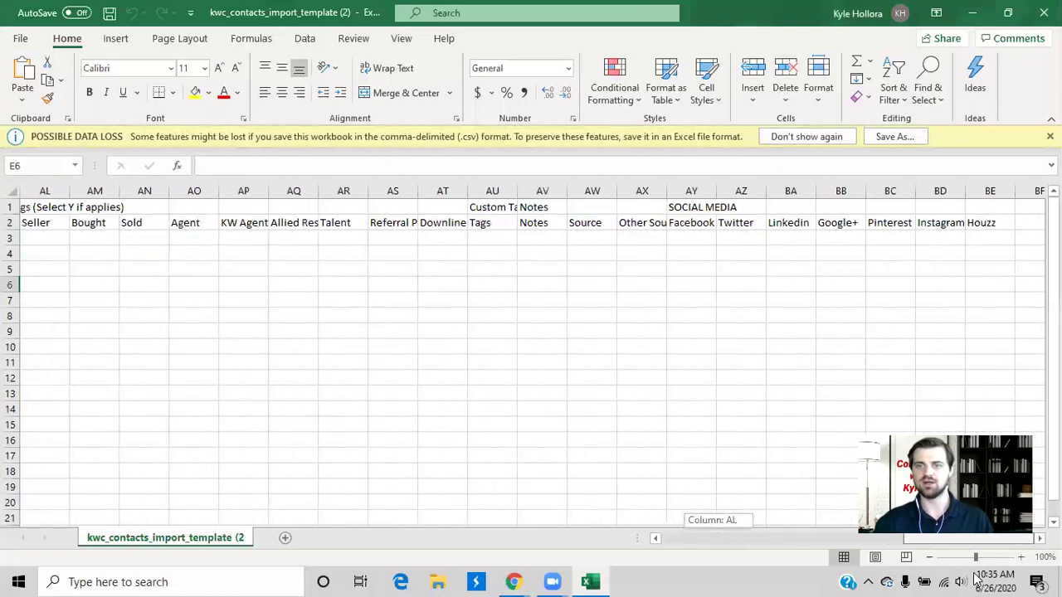
scroll(860, 567, "left", 20)
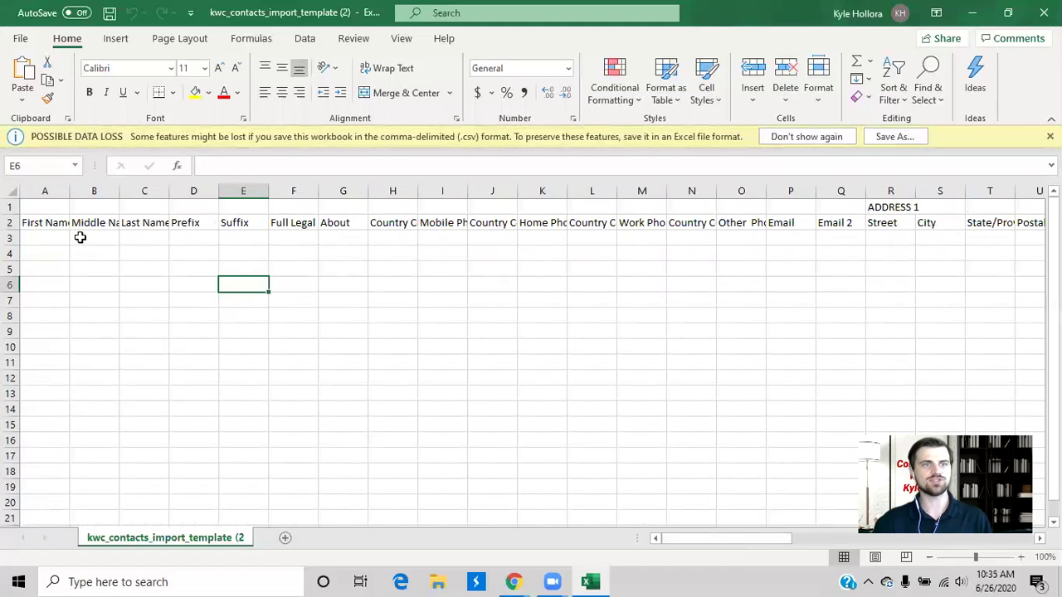
Step: Enter the first sample contact's first and last name in row 3
left_click(53, 238)
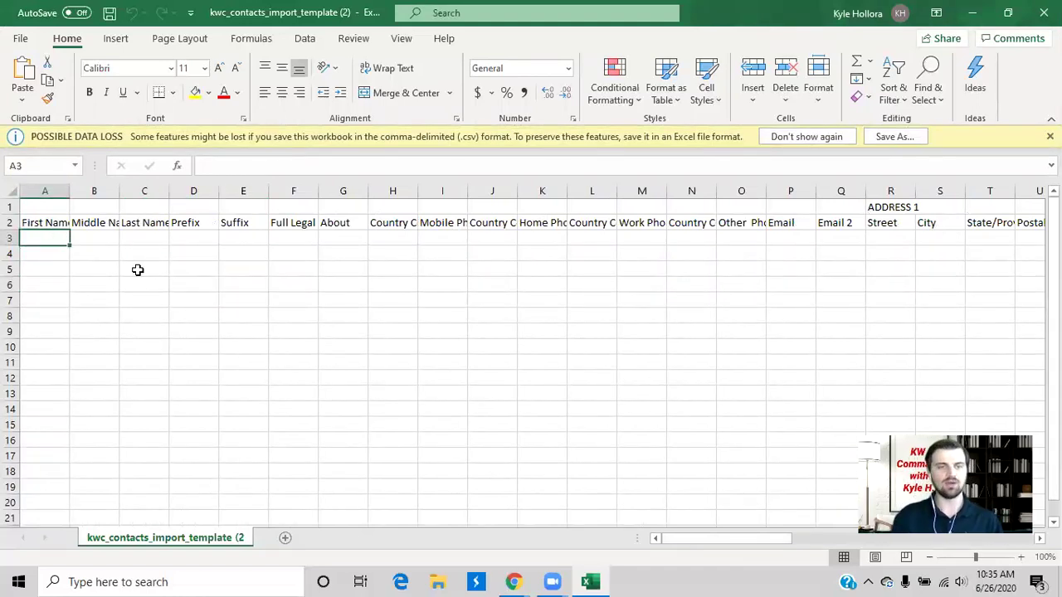
key("Tab")
key("Tab")
Step: Add the second and third sample contacts' first names and shared last name in rows 4–5
left_click(63, 257)
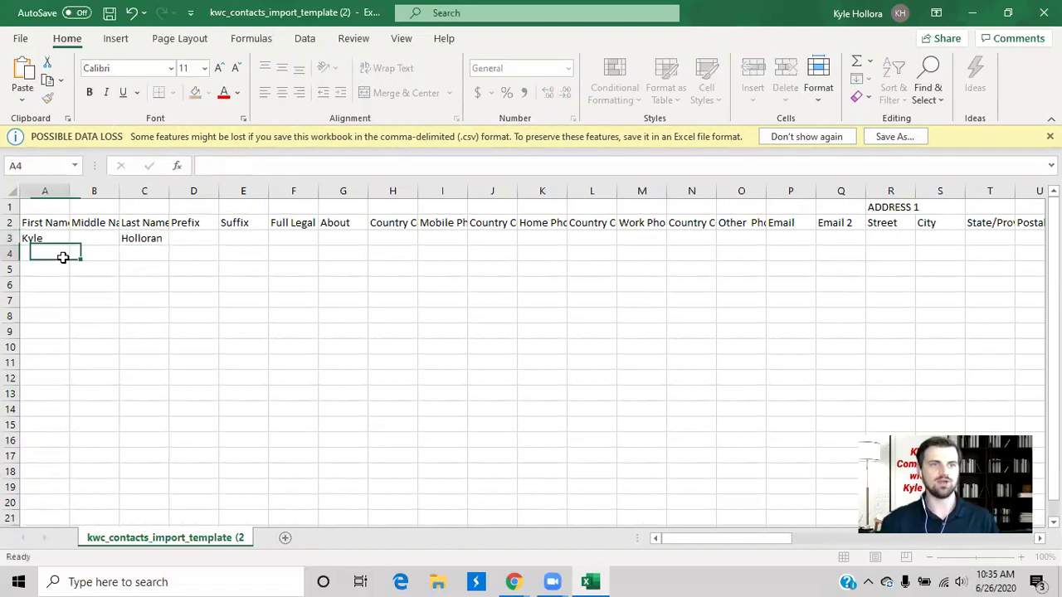
key("Tab")
key("Tab")
key("Return")
key("Tab")
key("Tab")
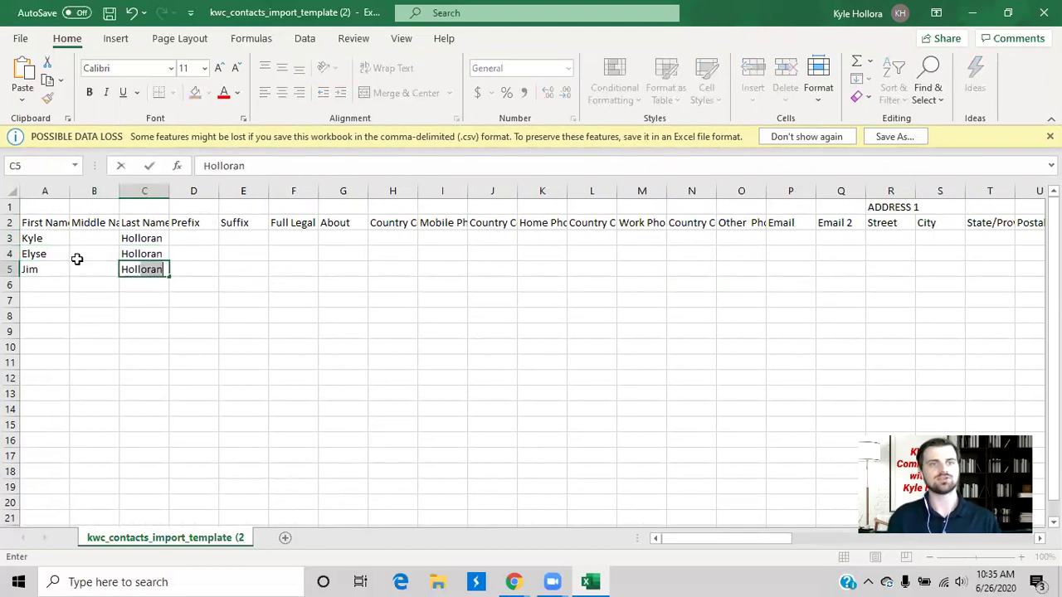
left_click(101, 331)
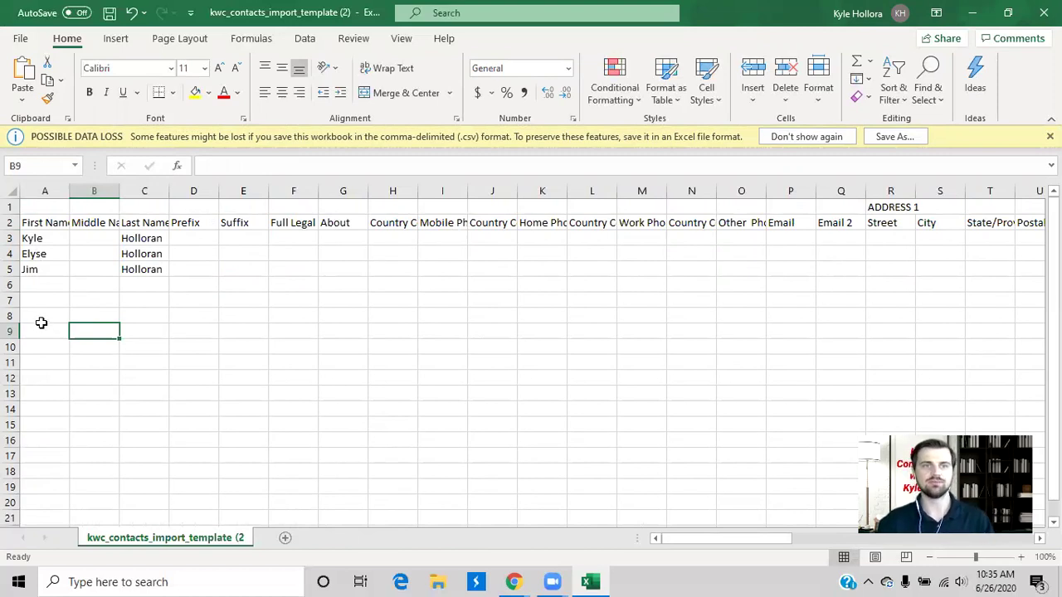
Step: Delete the sample first names in column A and last names in column C
left_click_drag(41, 242, 39, 285)
key("Delete")
left_click_drag(141, 240, 143, 273)
key("Delete")
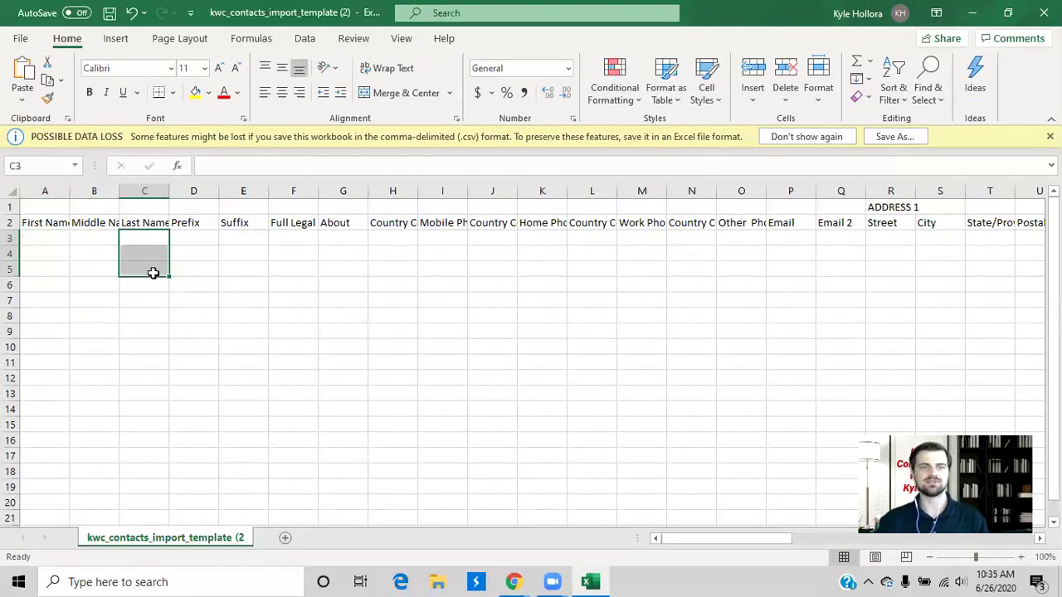
left_click(218, 305)
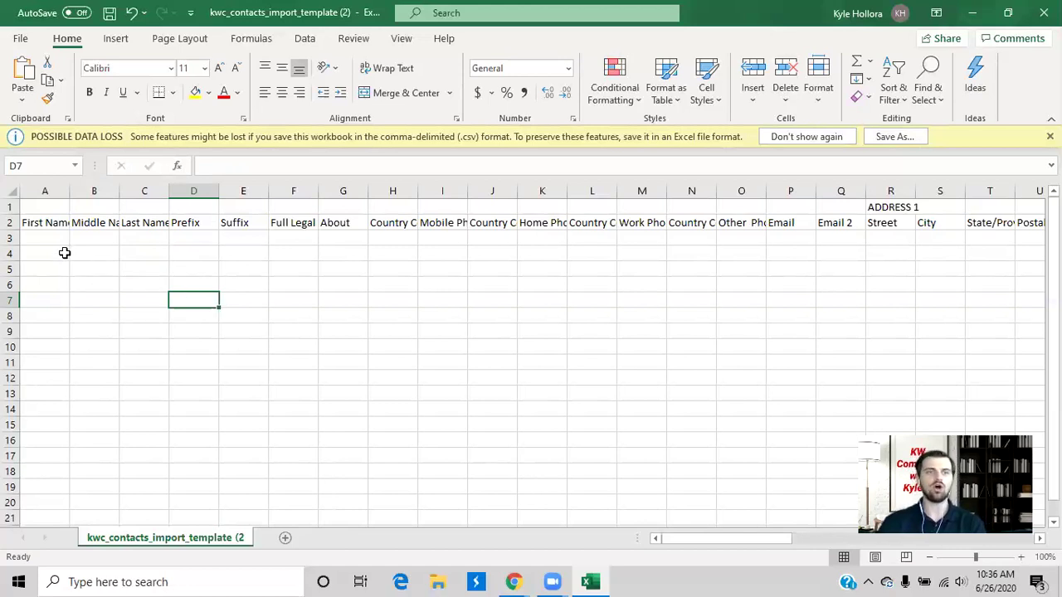
left_click(44, 191)
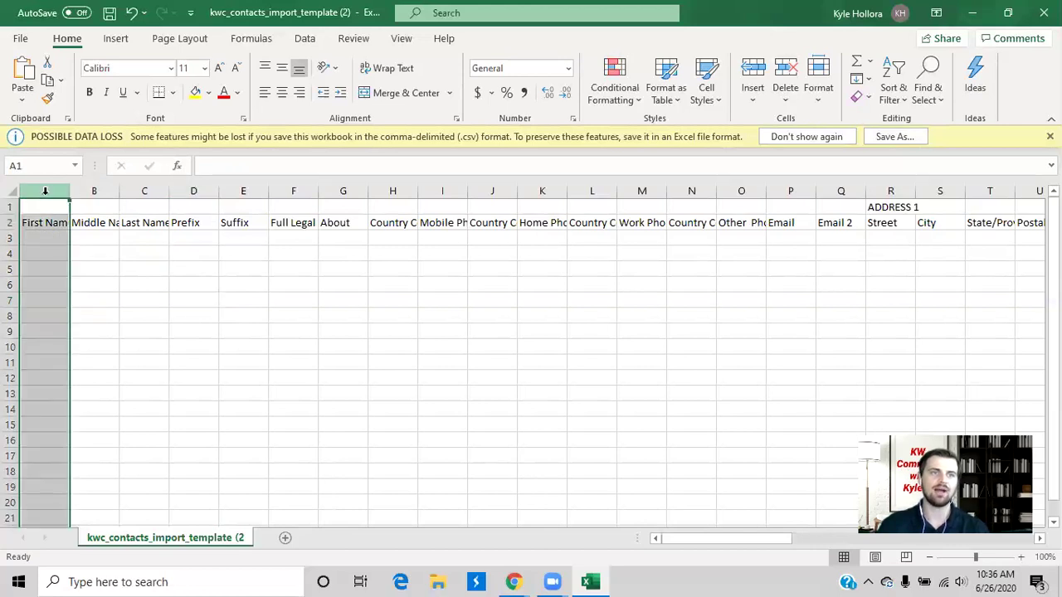
right_click(45, 191)
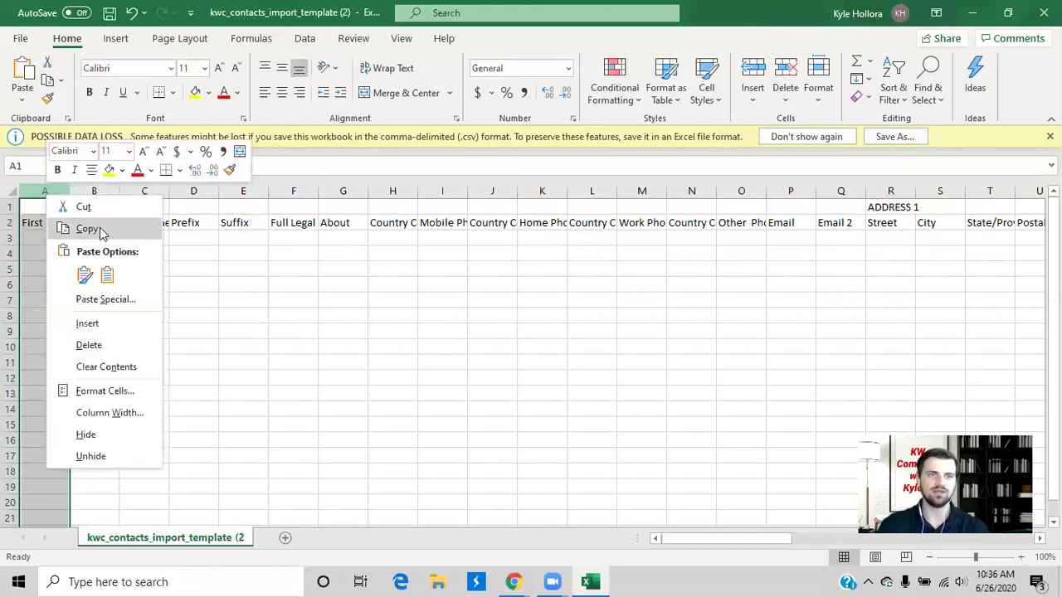
left_click(213, 259)
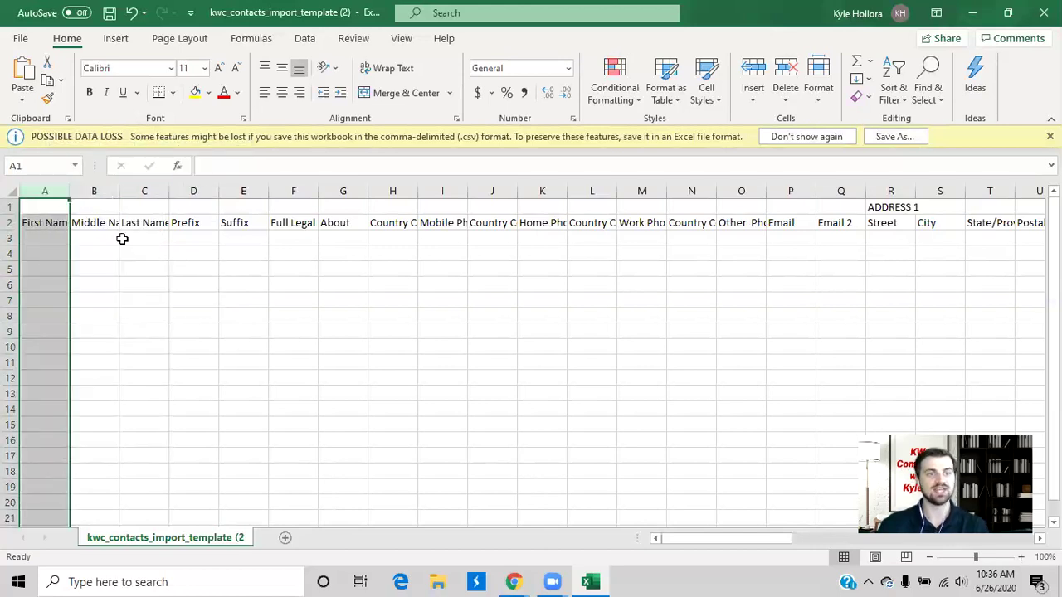
left_click(122, 270)
left_click_drag(38, 240, 37, 380)
left_click(141, 345)
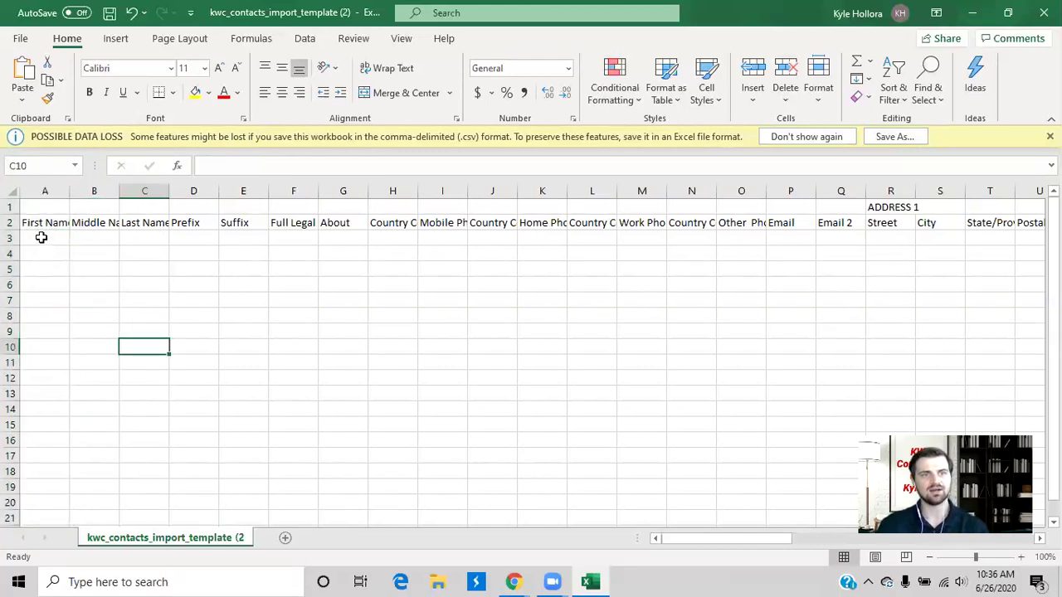
left_click(41, 237)
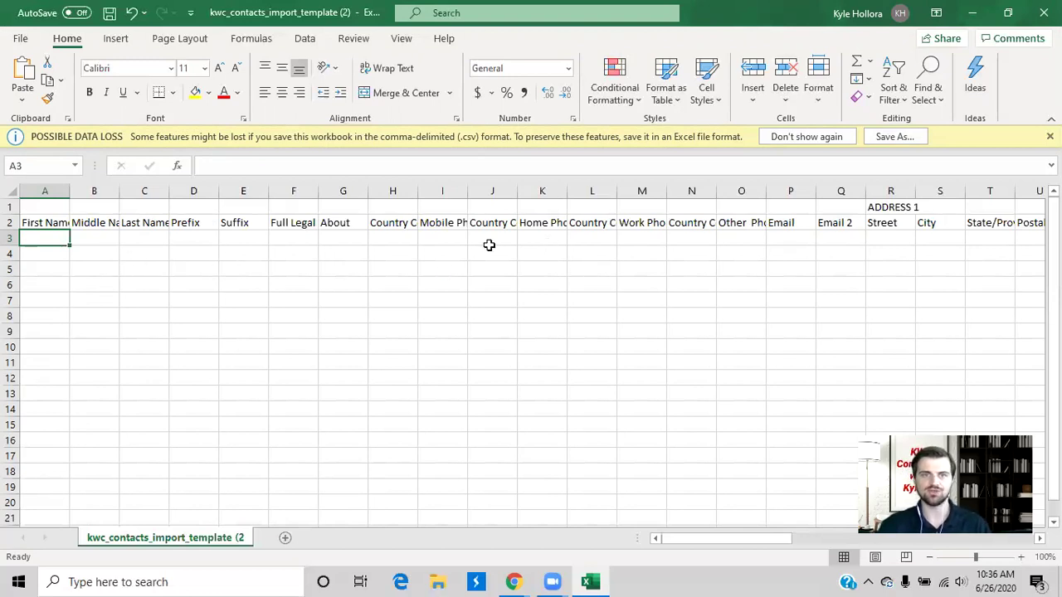
Step: Re-enter the contact's first and last name in cells A3 and C3
left_click(446, 235)
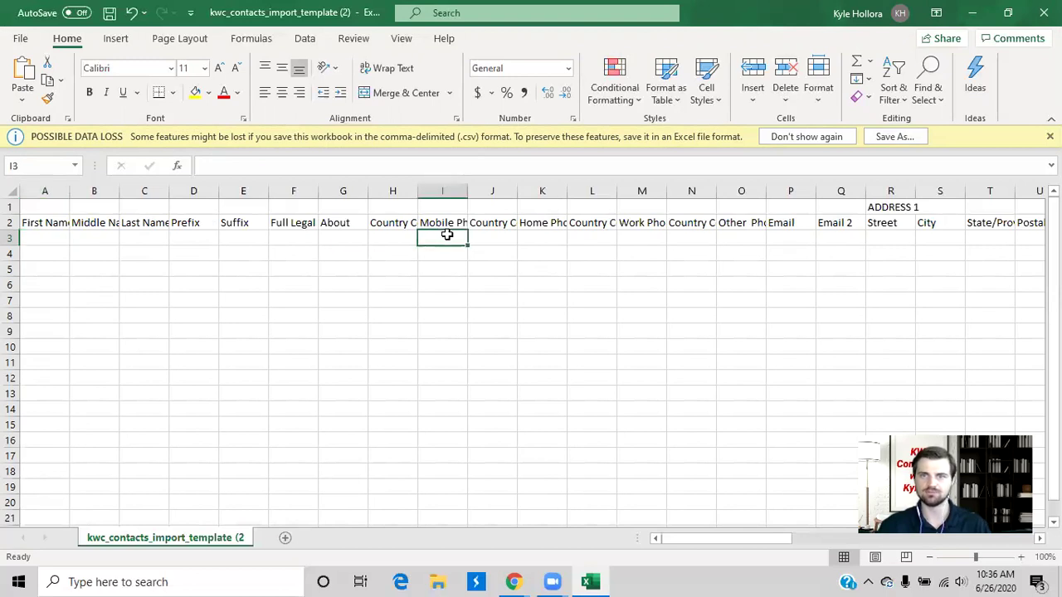
left_click(899, 239)
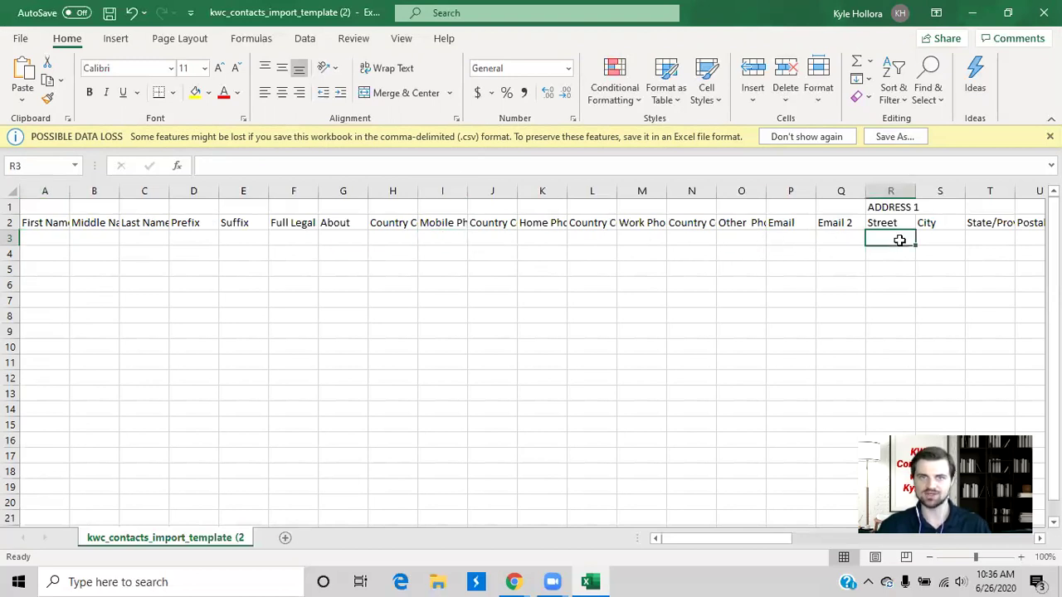
left_click(48, 240)
key("Tab")
key("Tab")
key("Tab")
key("Tab")
key("Tab")
key("Tab")
key("Tab")
key("Tab")
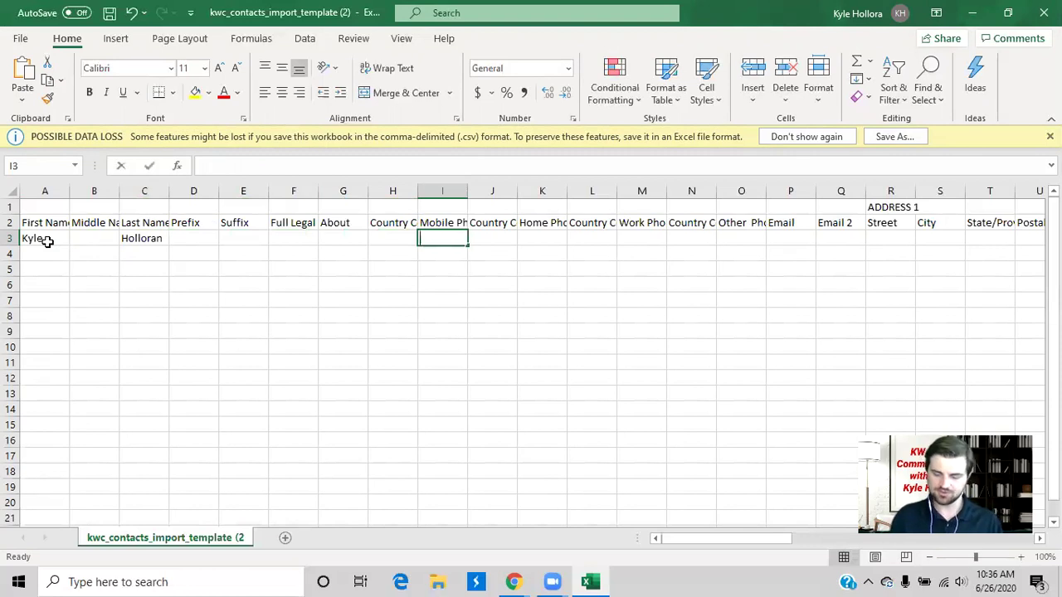
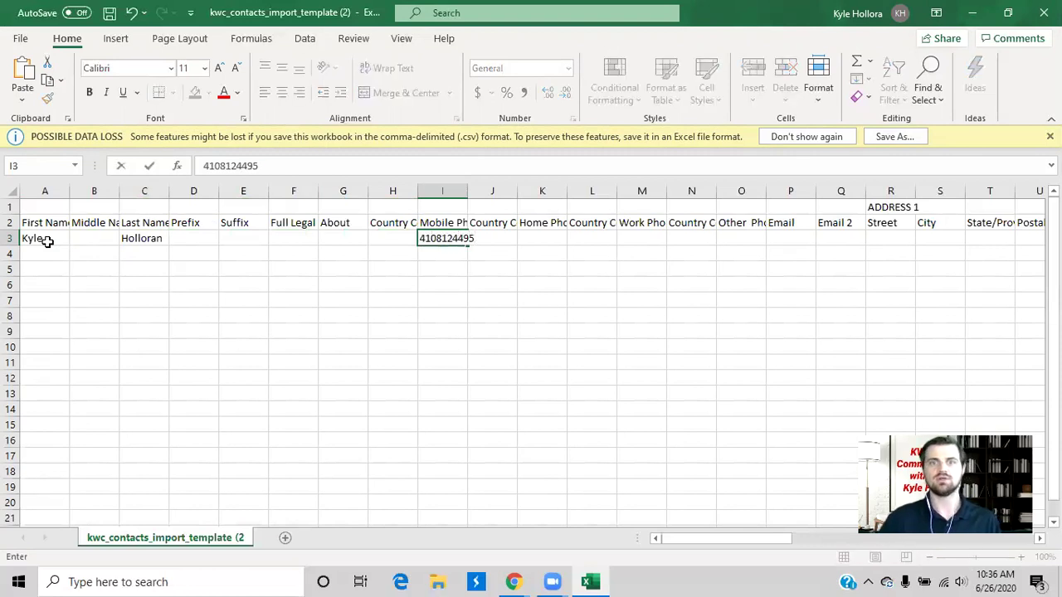
Step: Enter the contact's mobile phone number and email address in row 3
left_click(795, 239)
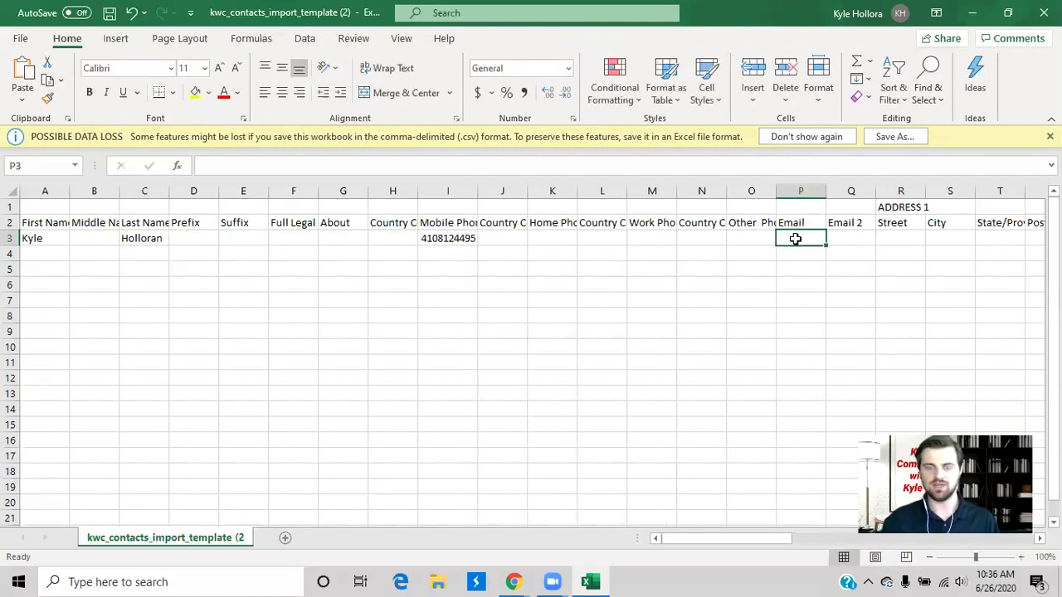
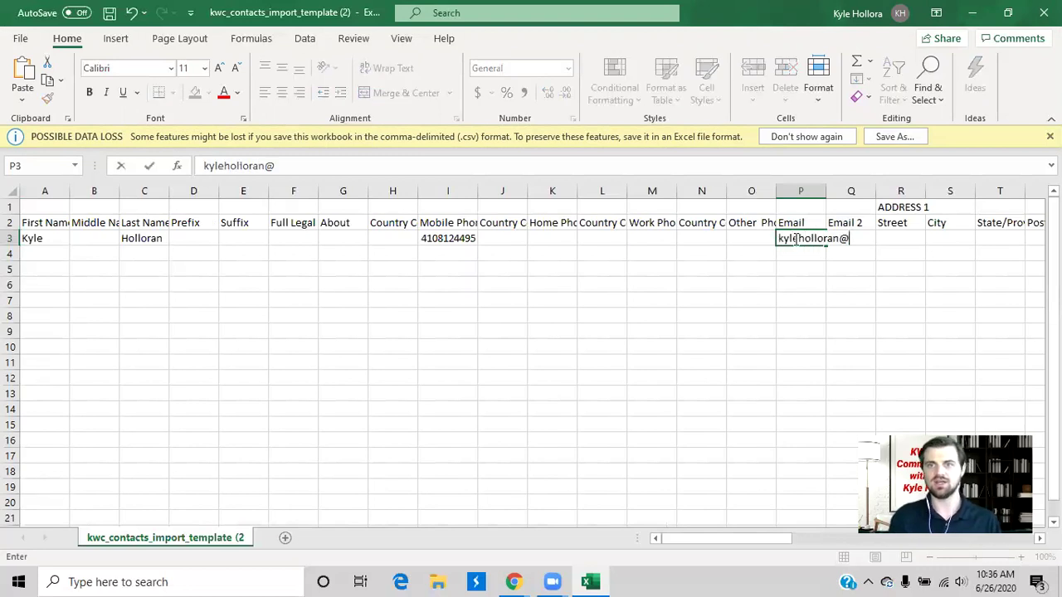
left_click(815, 313)
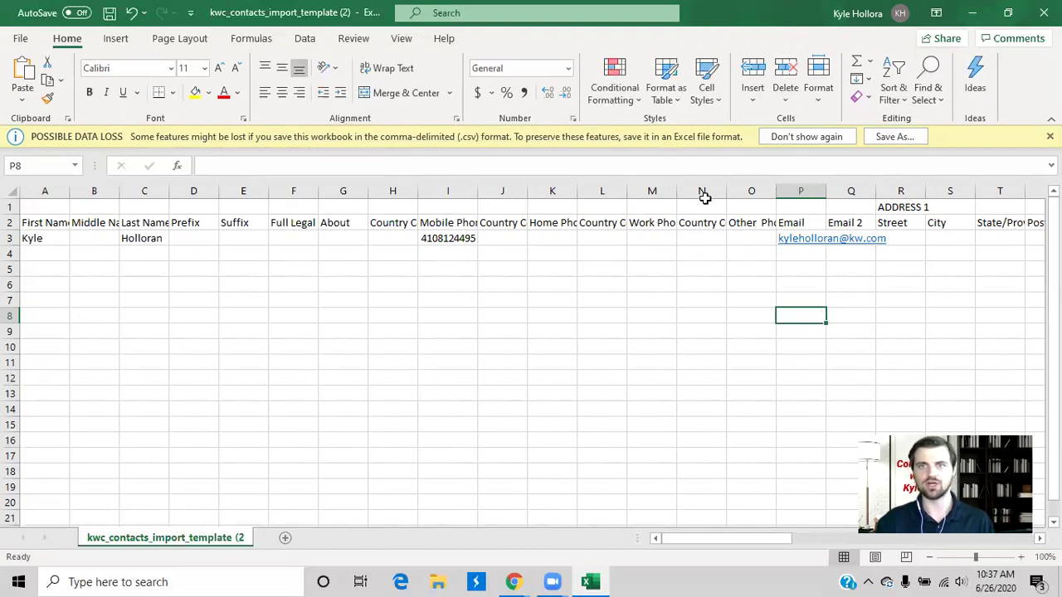
Step: Hide the unused columns J–O and then D–H
left_click(498, 192)
left_click_drag(497, 193, 742, 190)
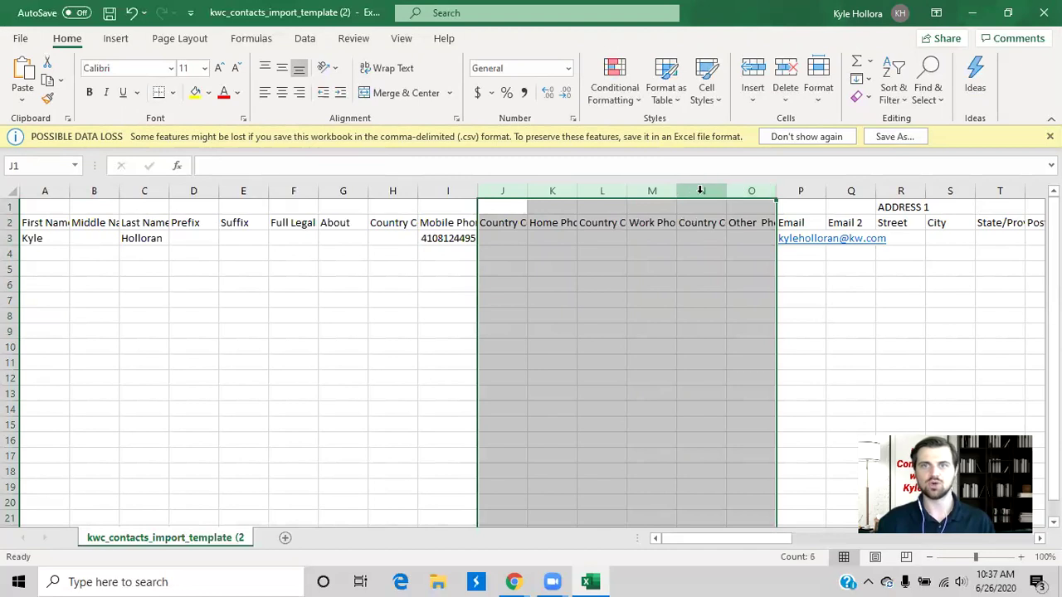
right_click(702, 192)
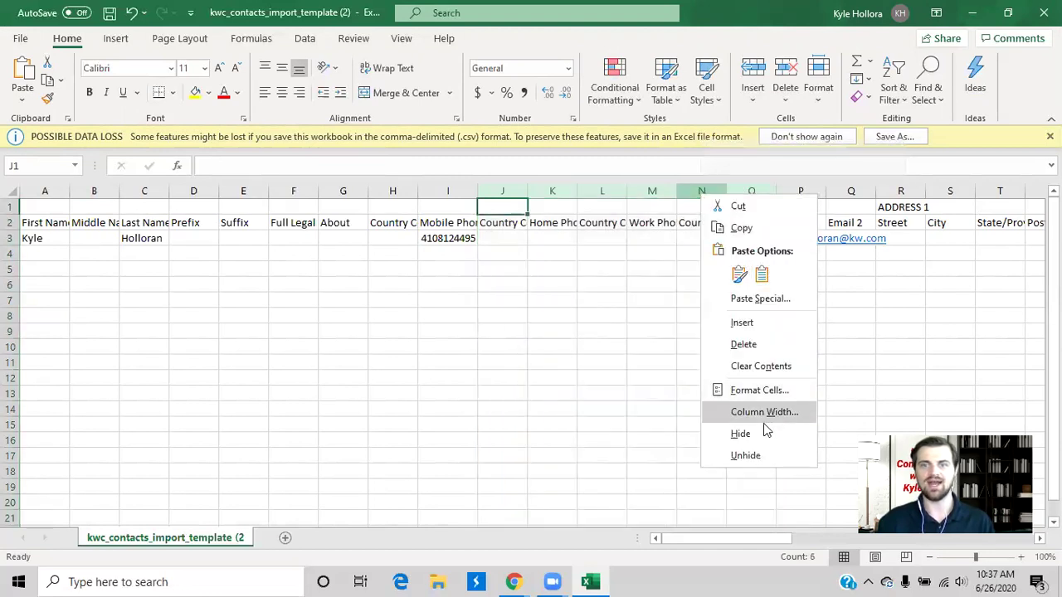
left_click(757, 433)
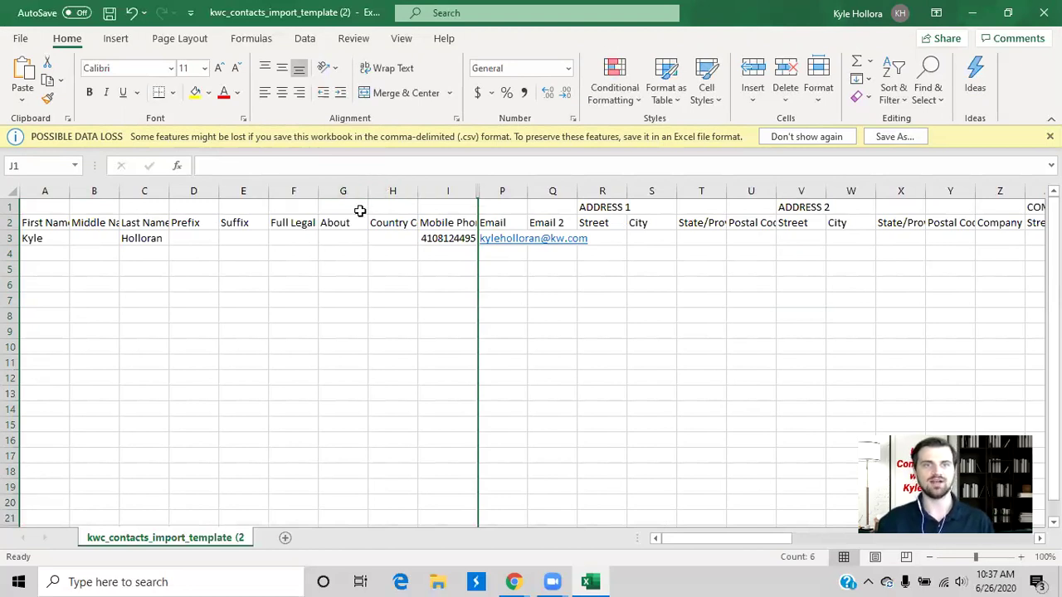
left_click_drag(194, 191, 384, 191)
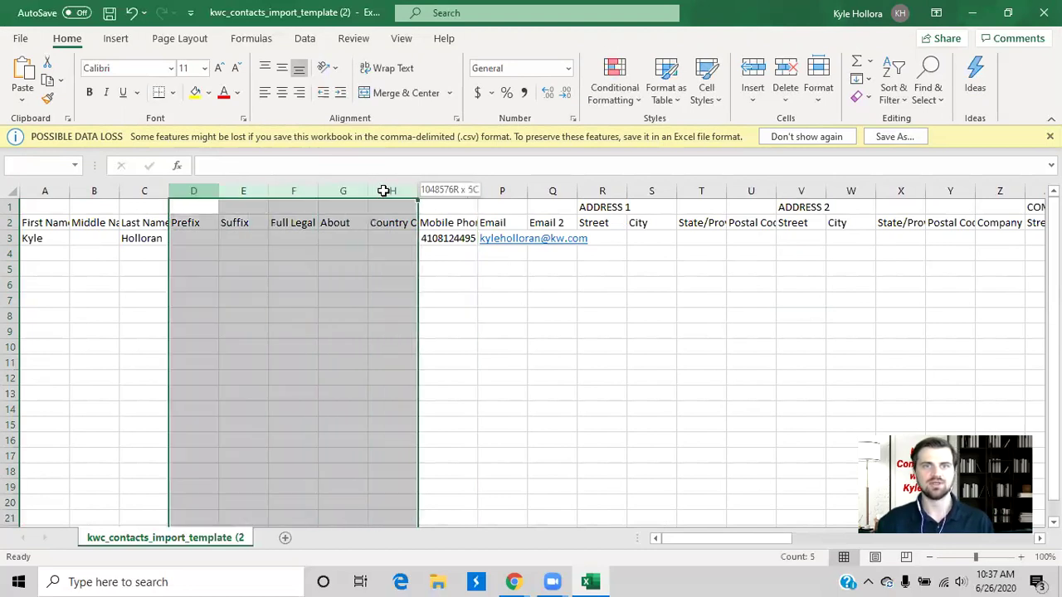
right_click(384, 192)
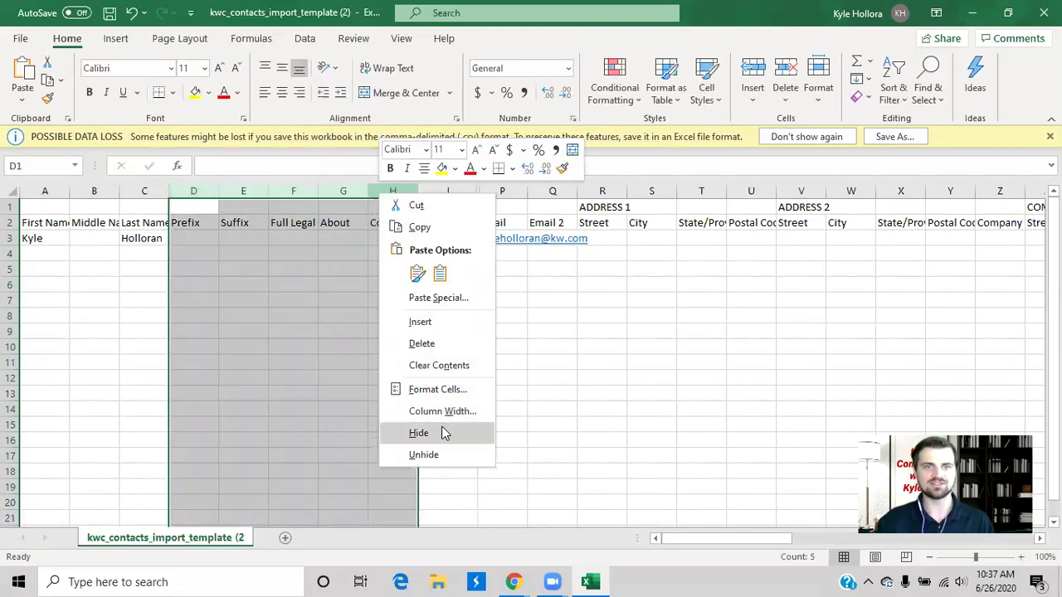
left_click(418, 433)
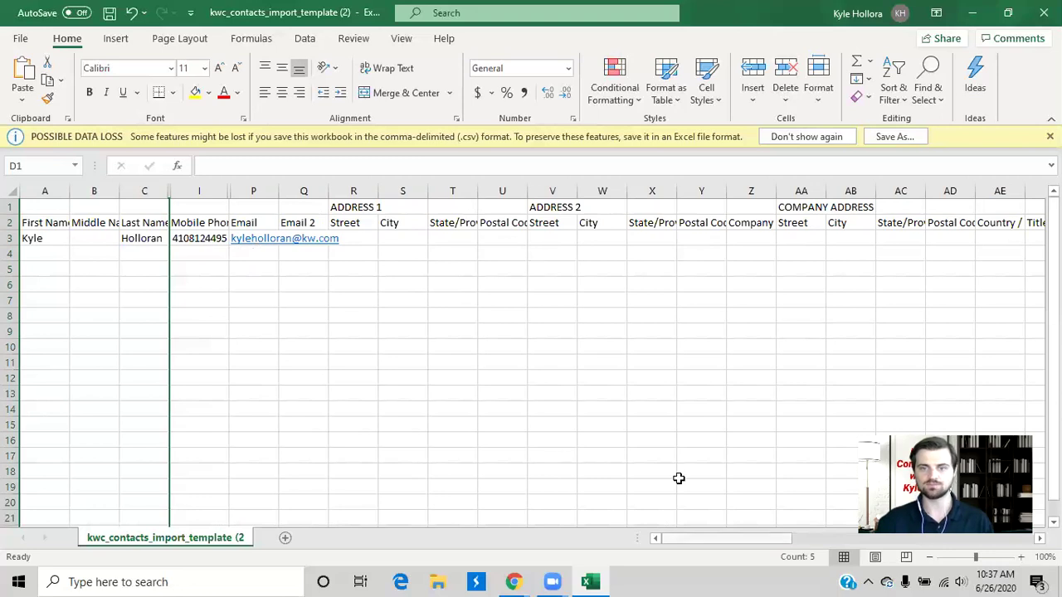
Step: Widen column AU so the Custom Tags heading fits
scroll(678, 477, "right", 3)
scroll(678, 478, "right", 3)
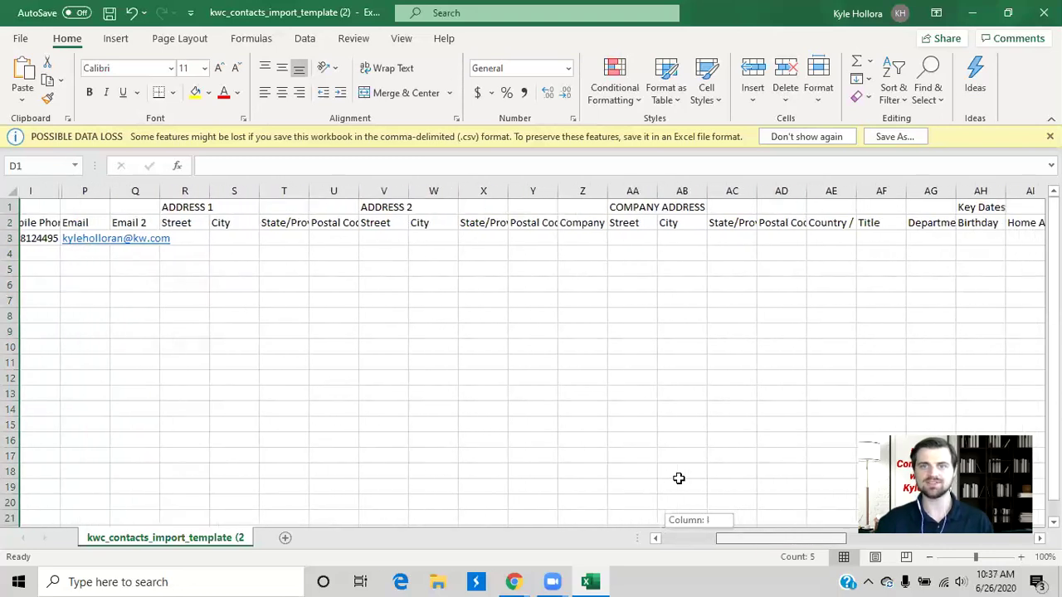
left_click_drag(820, 541, 863, 544)
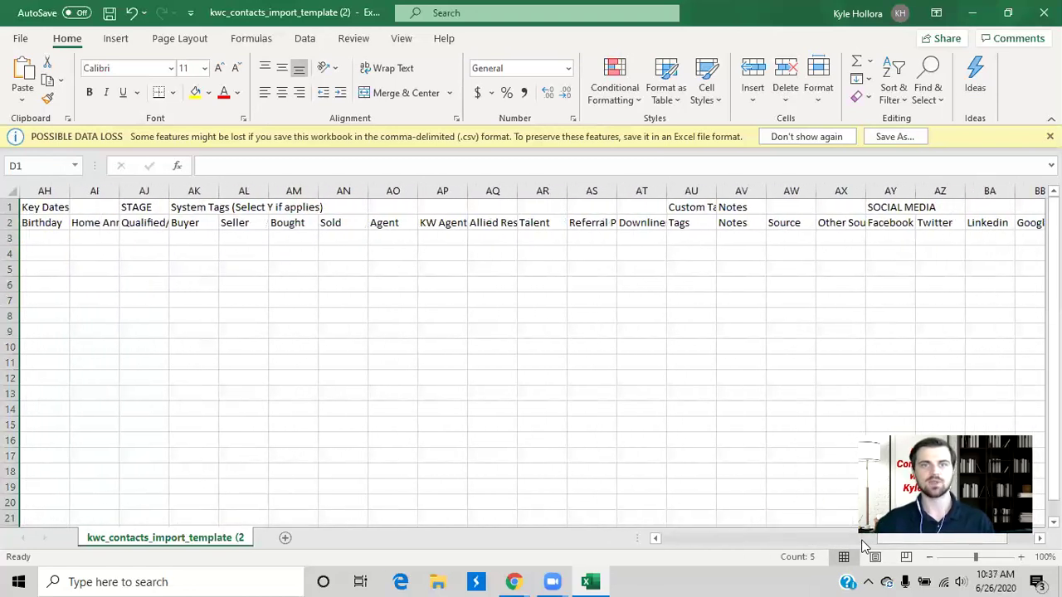
left_click_drag(716, 192, 772, 192)
Step: Enter the tags 'KW, A Client' in cell AU3
left_click(719, 243)
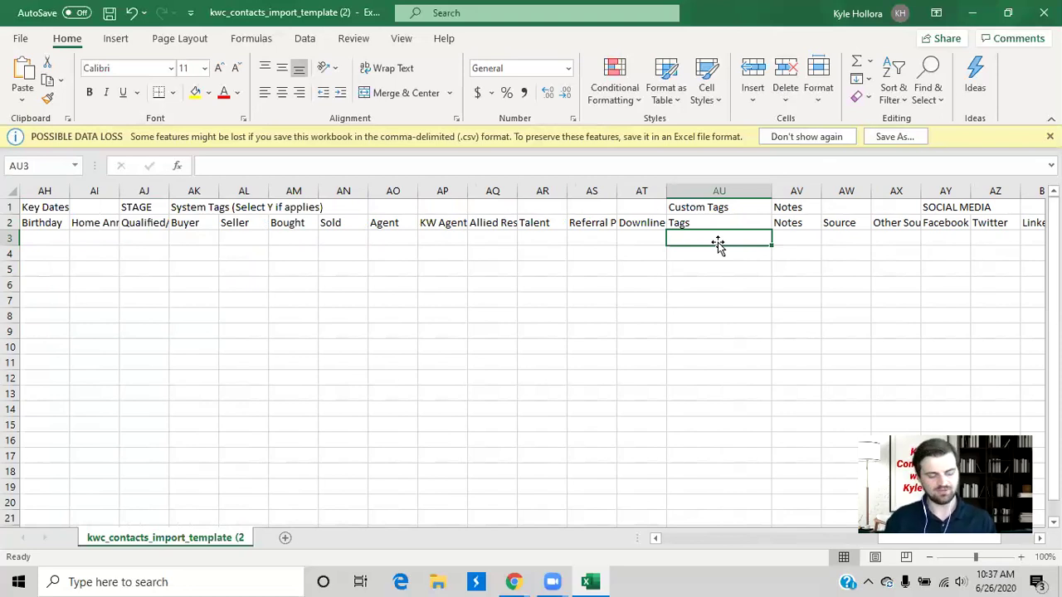
type("KW")
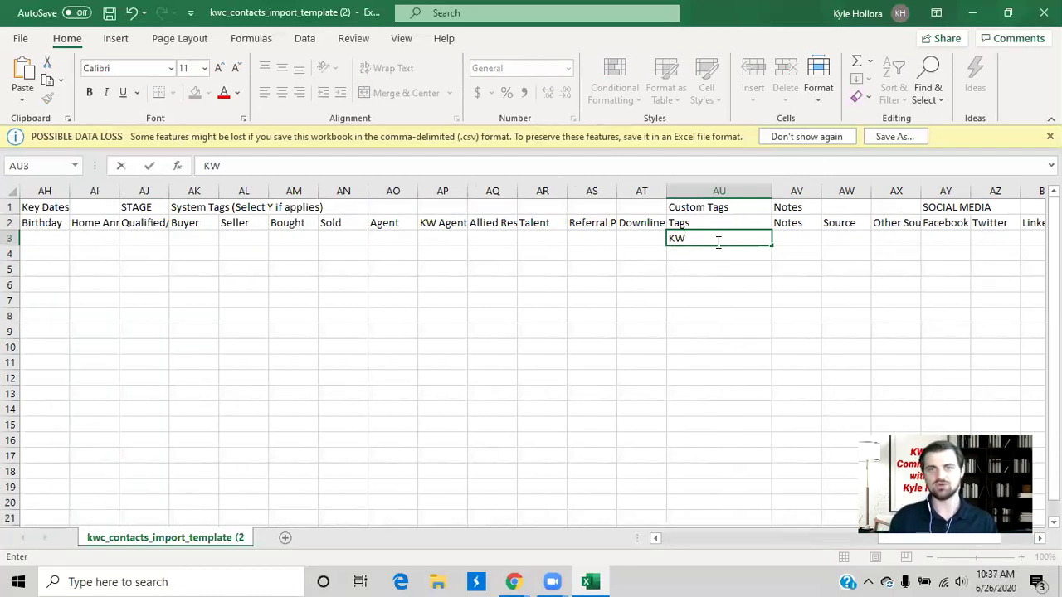
type(", A CLient")
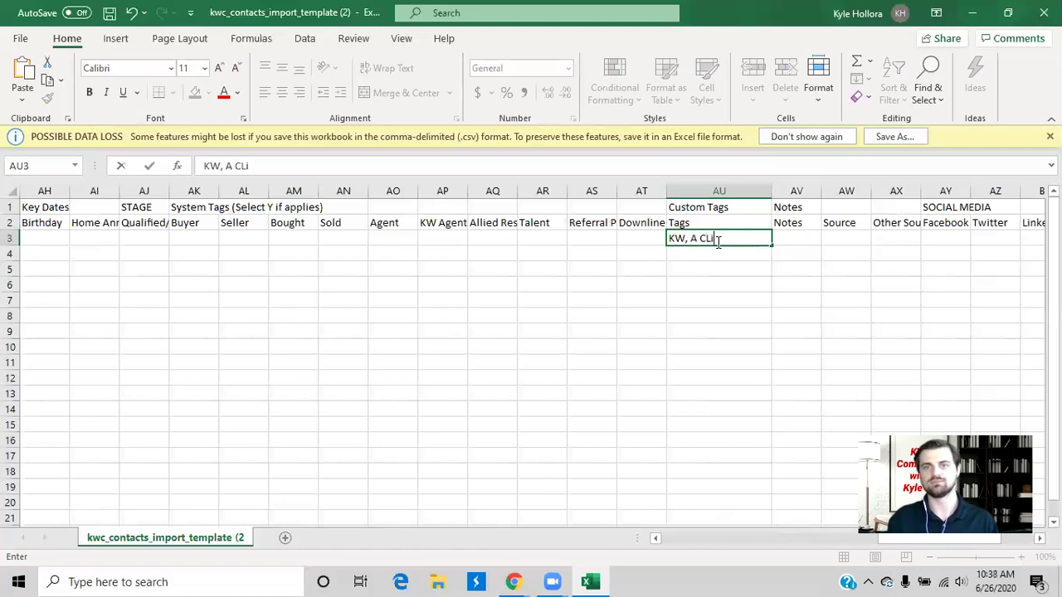
key("BackSpace")
key("BackSpace")
key("BackSpace")
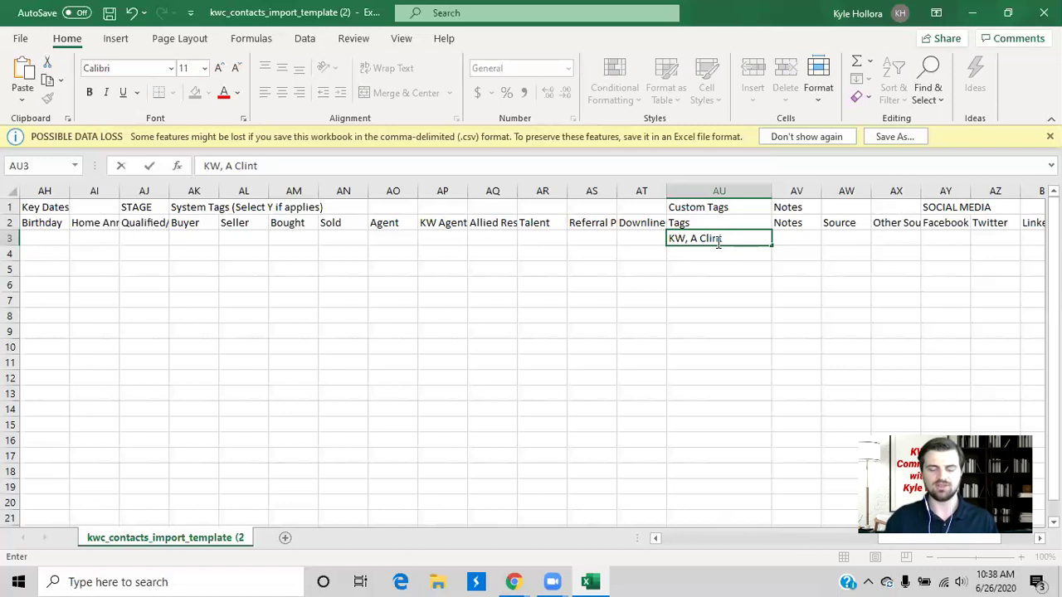
type("ent")
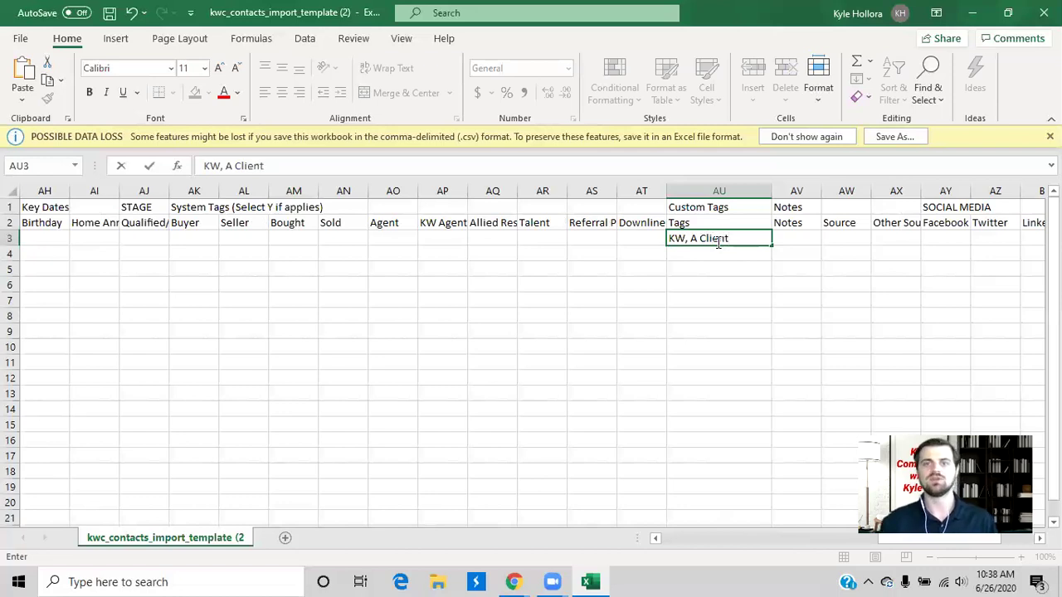
left_click_drag(675, 331, 675, 312)
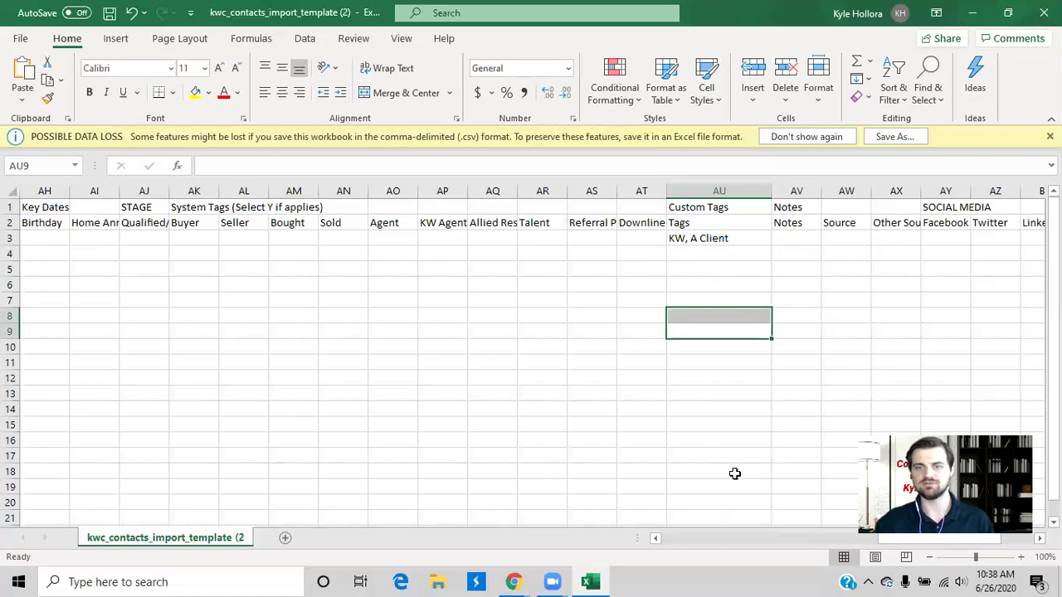
Step: Type 'Met at open house' in AV3 and widen column AV to fit it
left_click(790, 257)
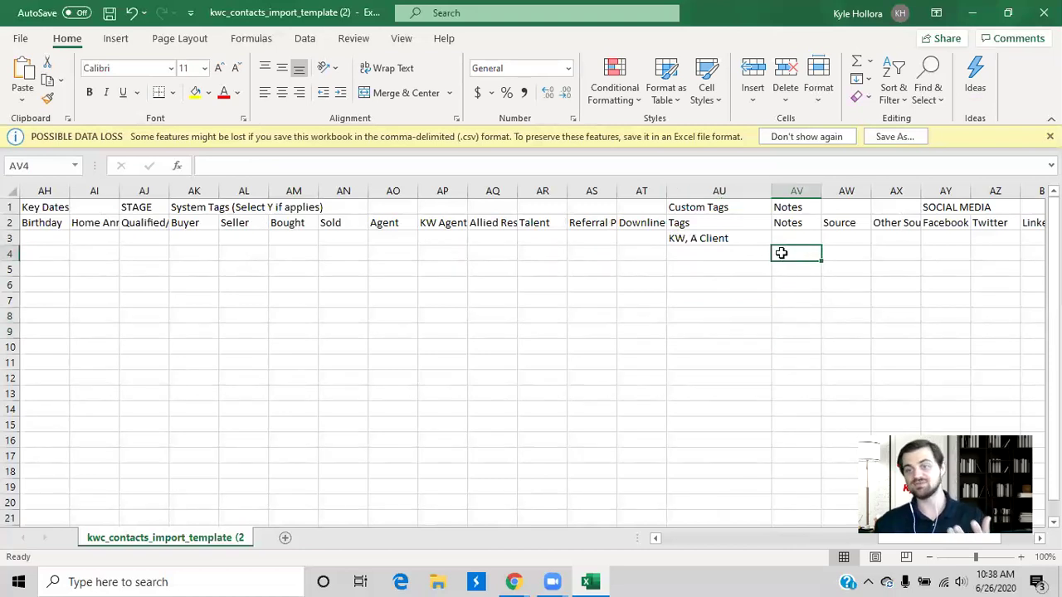
left_click(795, 241)
type("Met at open house")
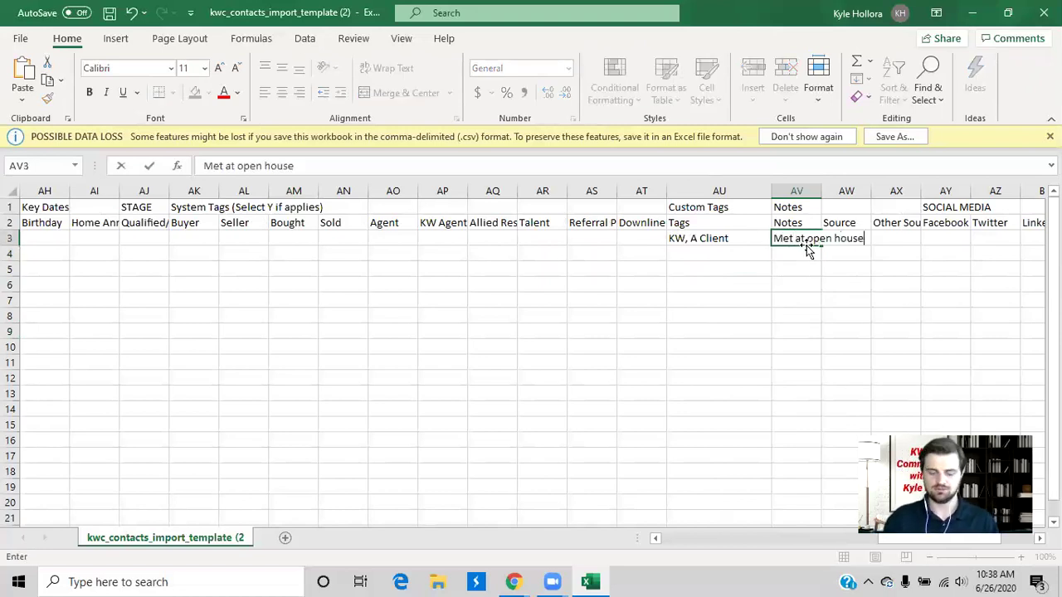
key("Return")
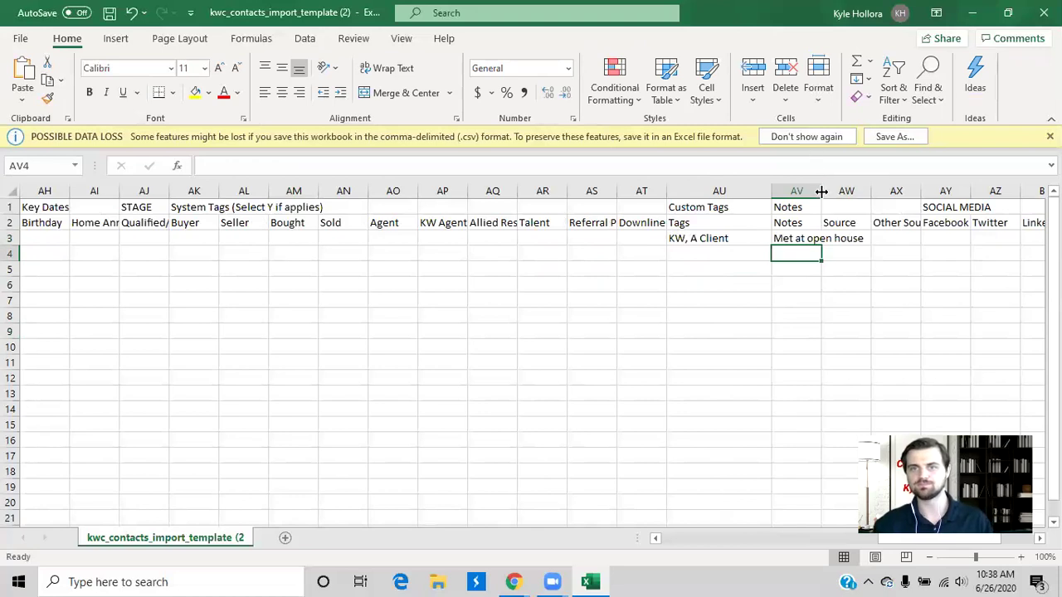
left_click_drag(820, 191, 863, 225)
left_click(810, 298)
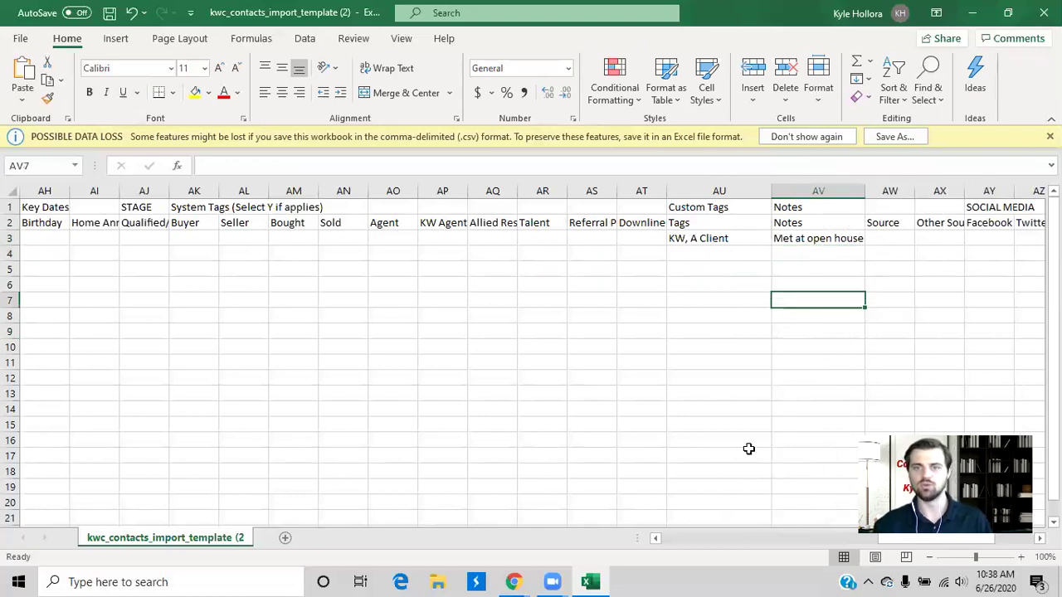
left_click_drag(887, 538, 821, 537)
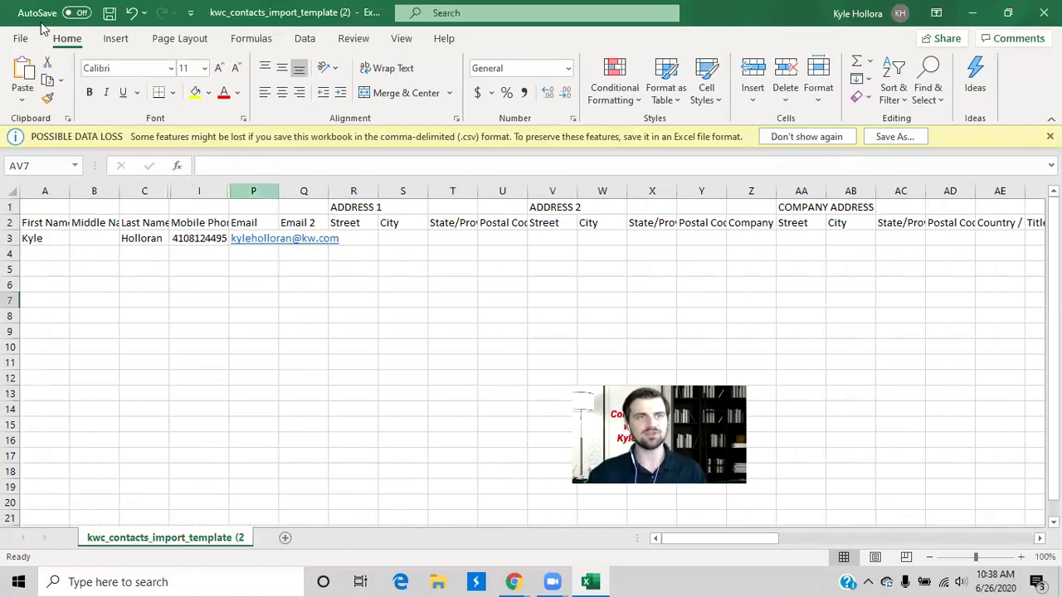
Step: Minimize Excel to get back to the Import Contacts dialog in Chrome
left_click(21, 41)
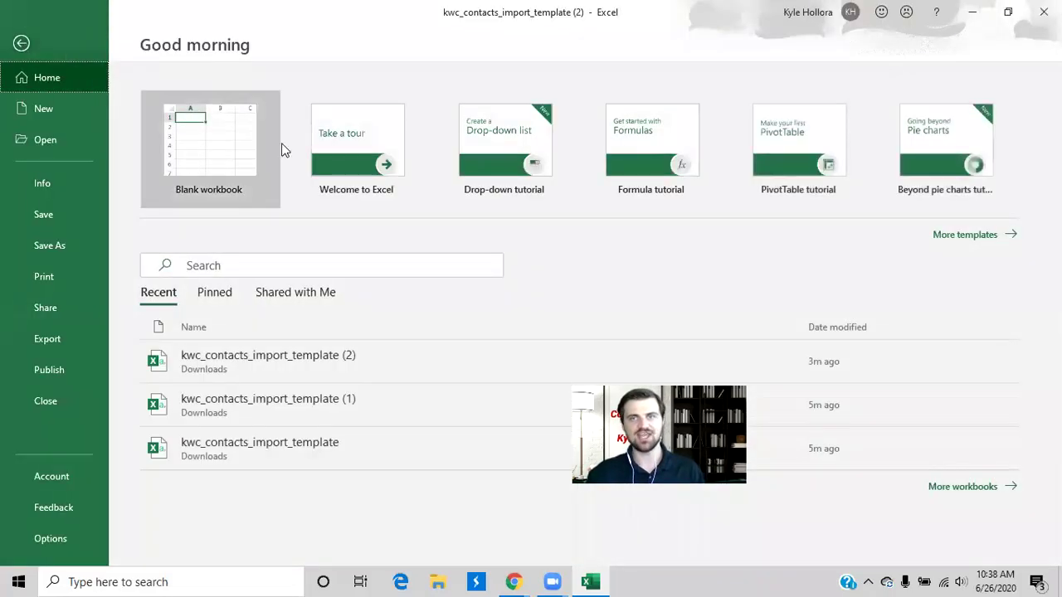
left_click(971, 15)
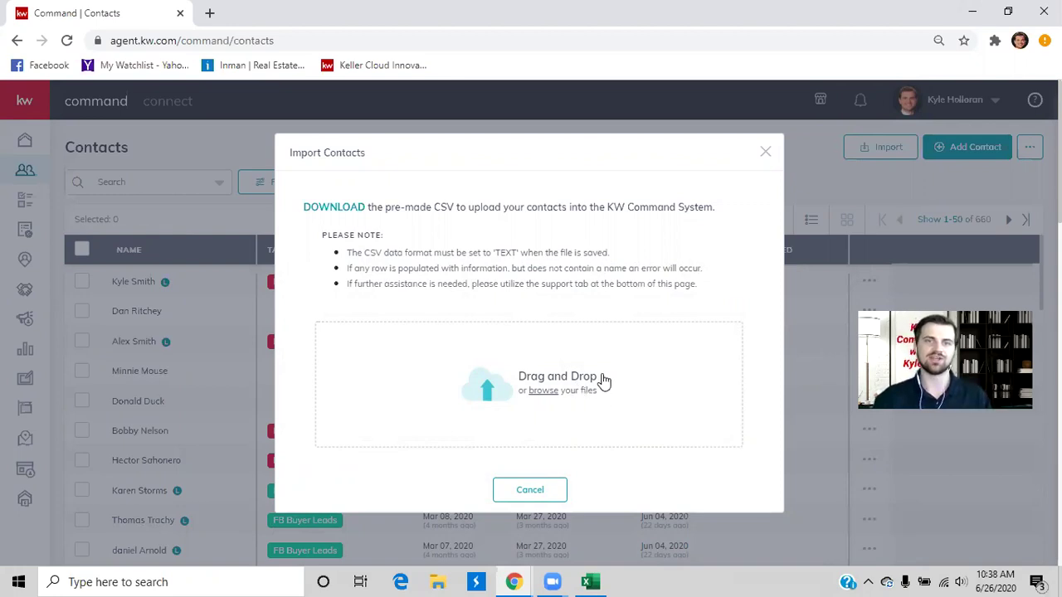
Step: Close the Import Contacts dialog to show the 660-contact list again
left_click(765, 154)
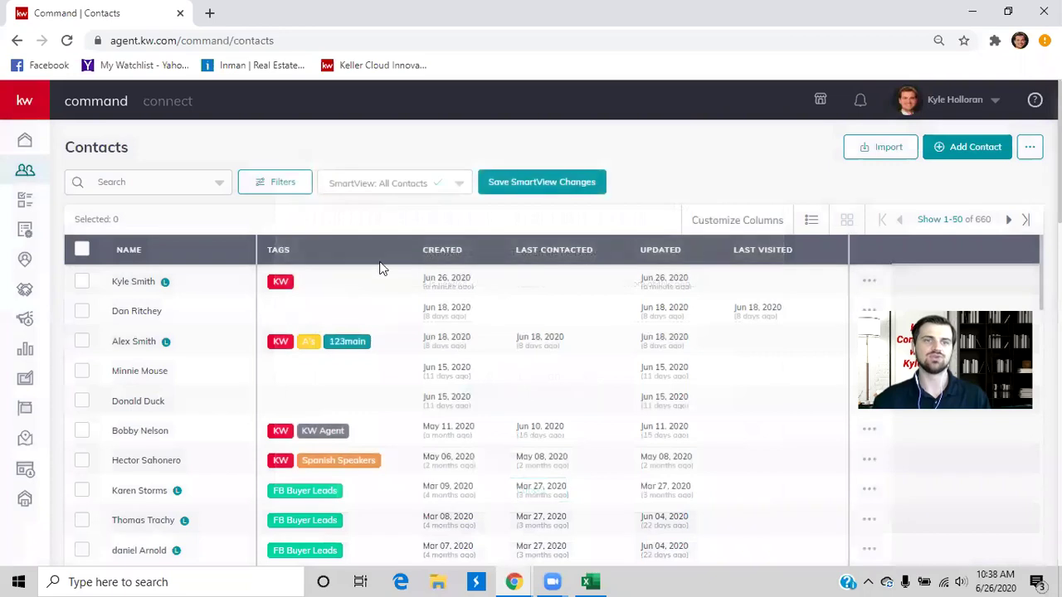